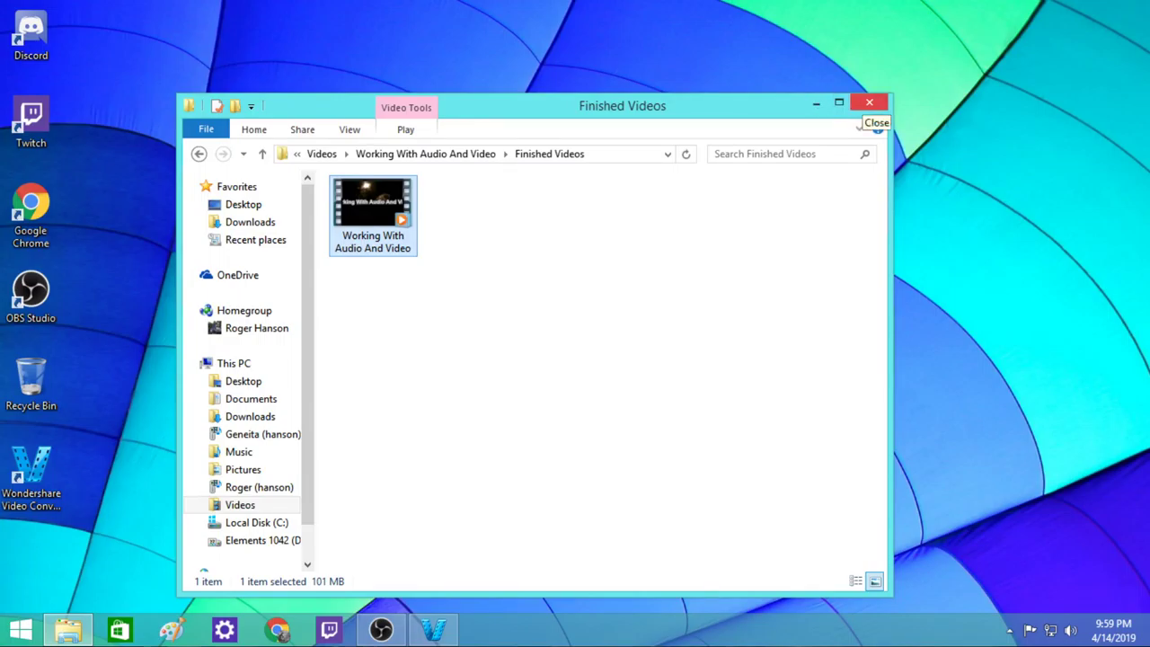
- Switch from the Finished Videos folder to Wondershare Video Converter and pause and resume the last file's conversion
click(869, 102)
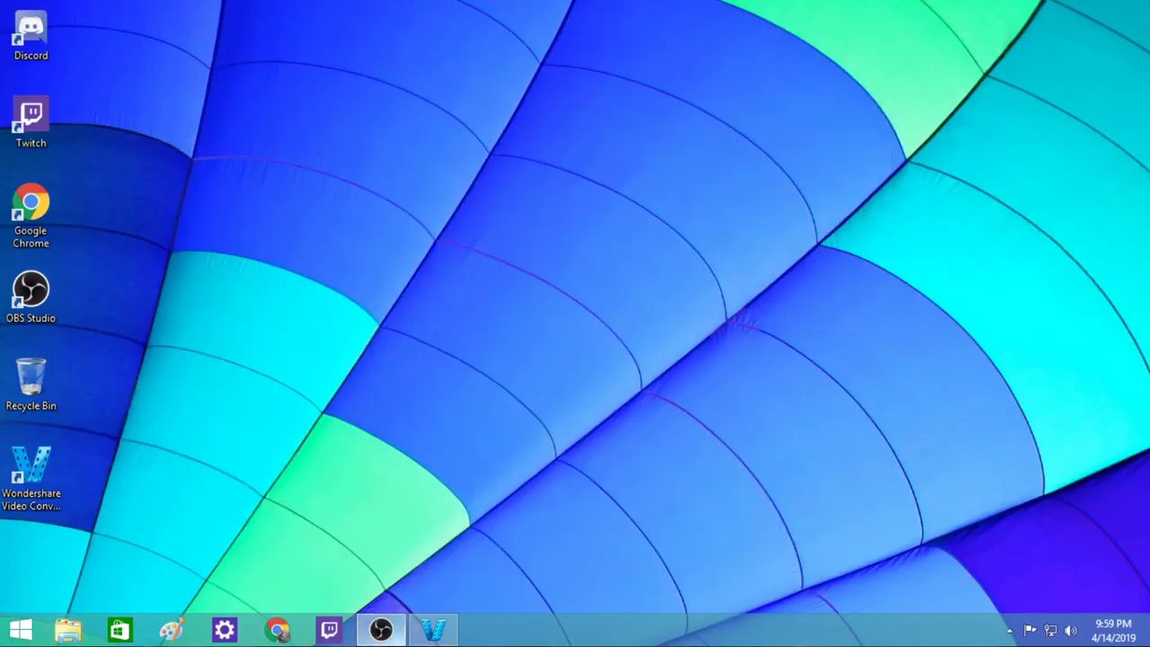
click(433, 630)
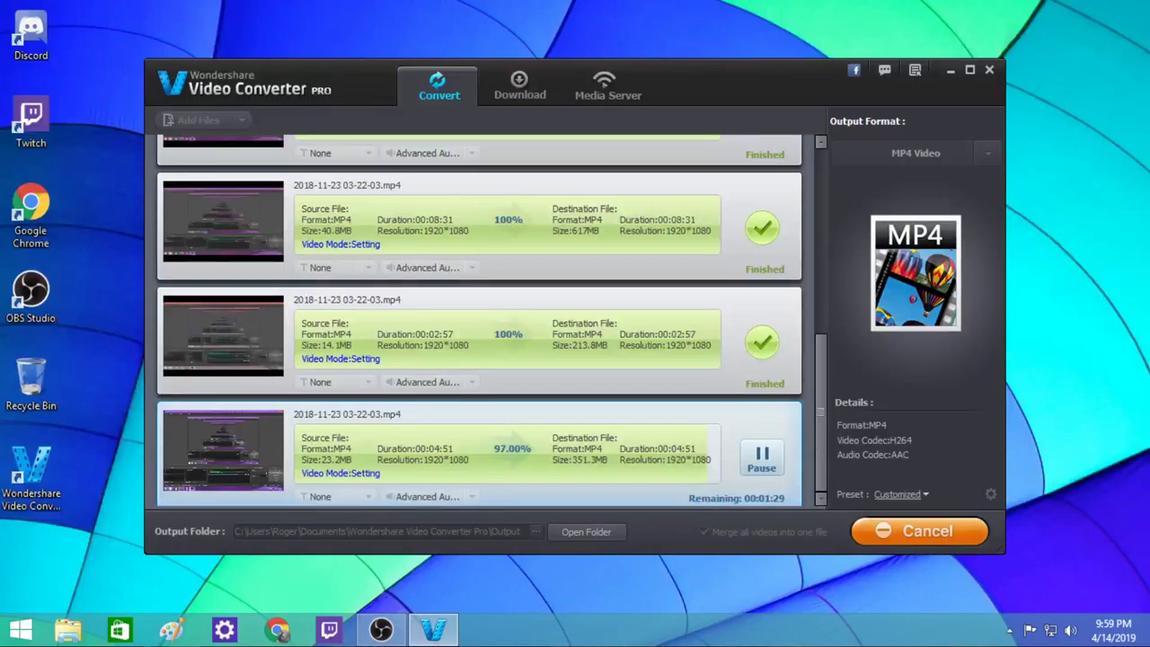
click(762, 458)
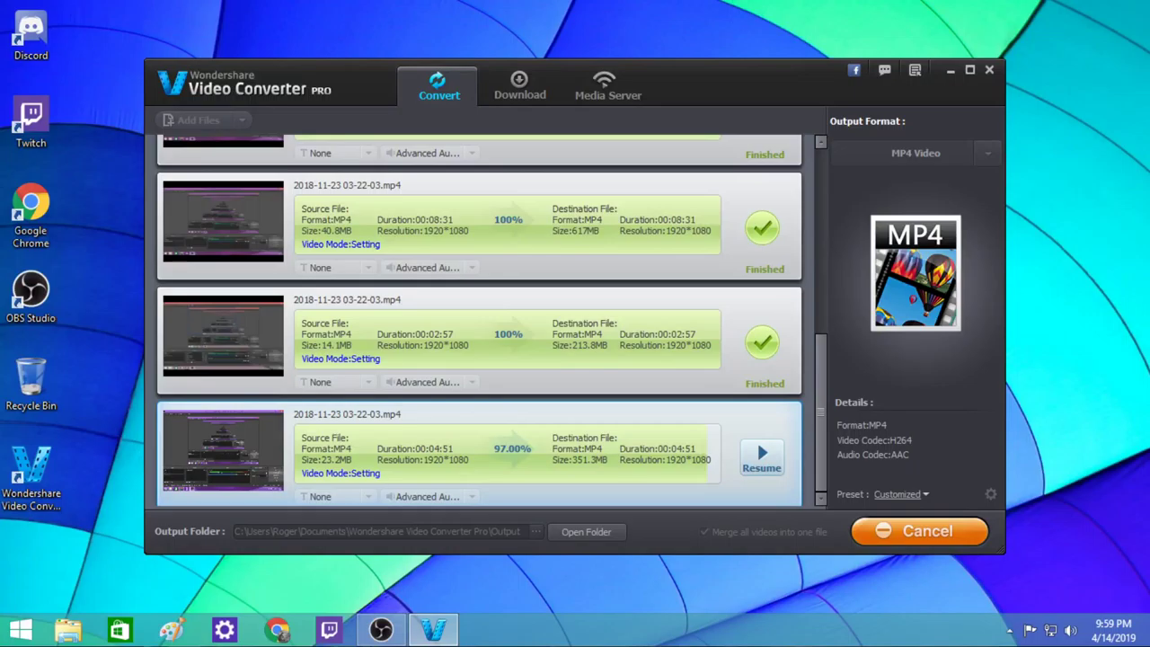
click(761, 458)
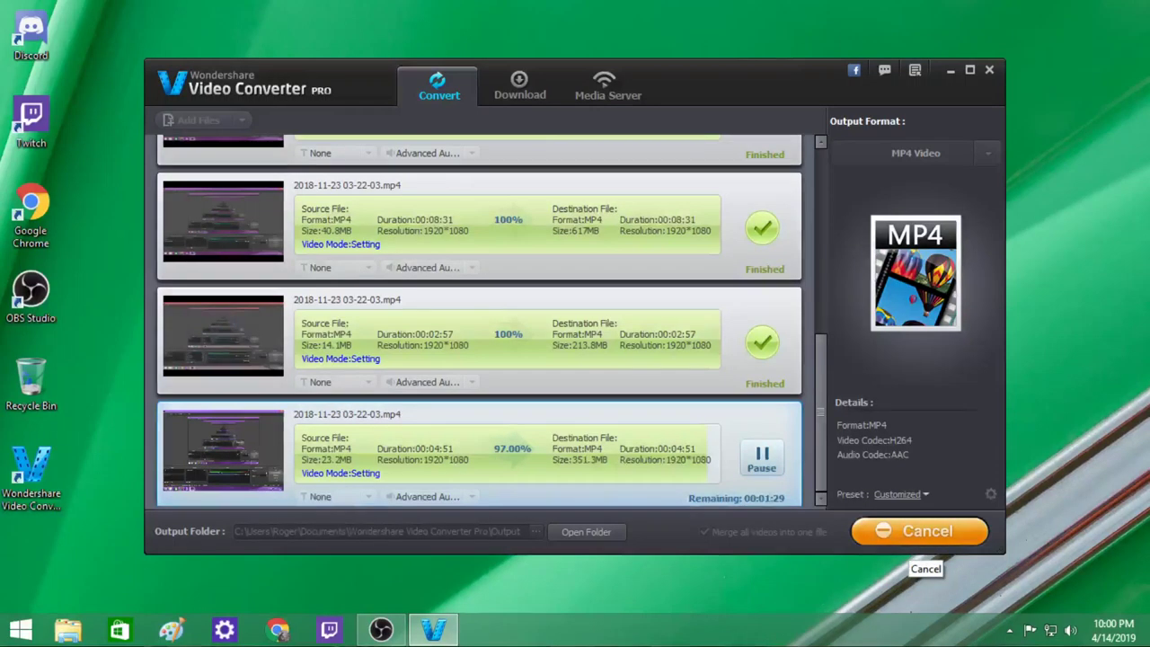
click(925, 531)
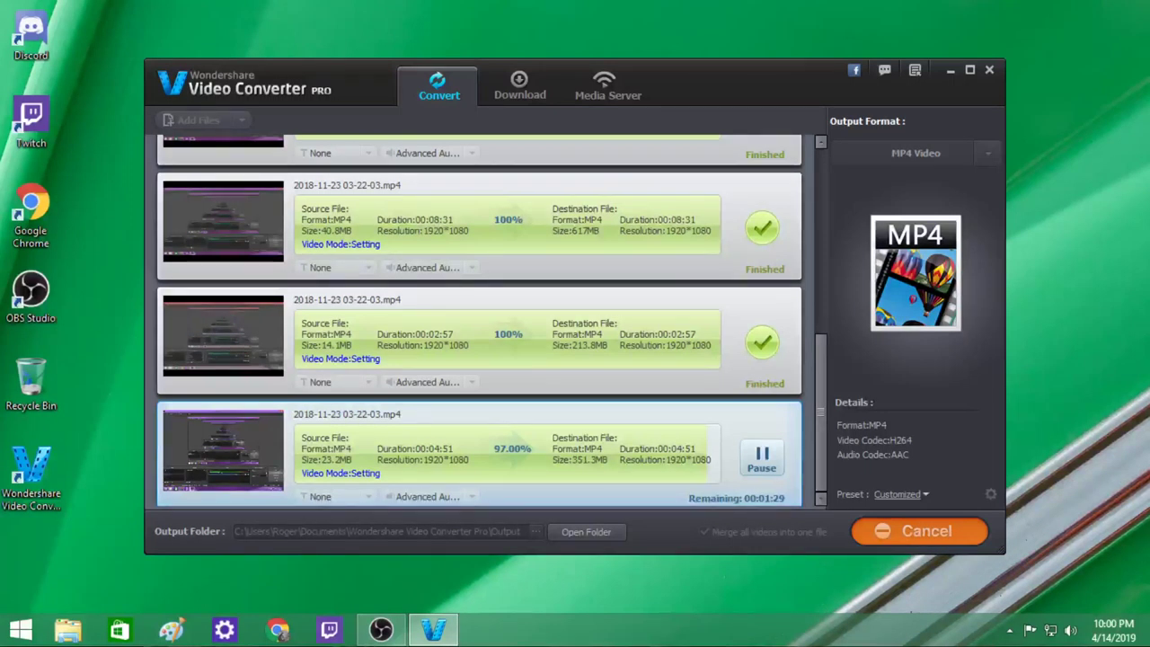
click(918, 531)
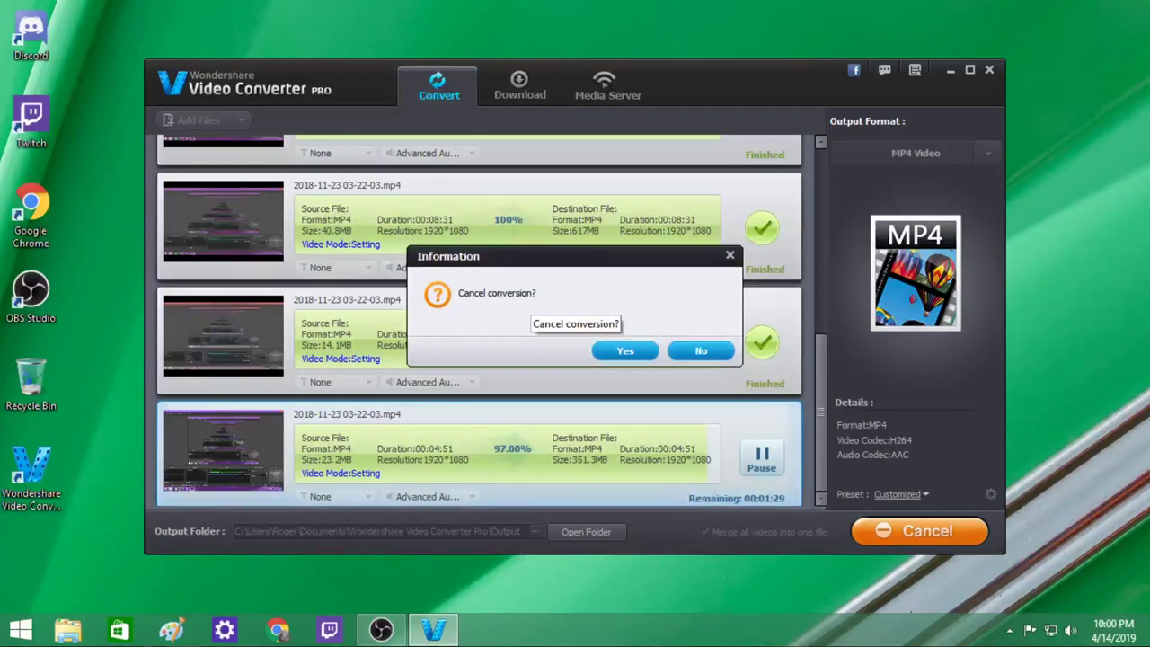
click(700, 350)
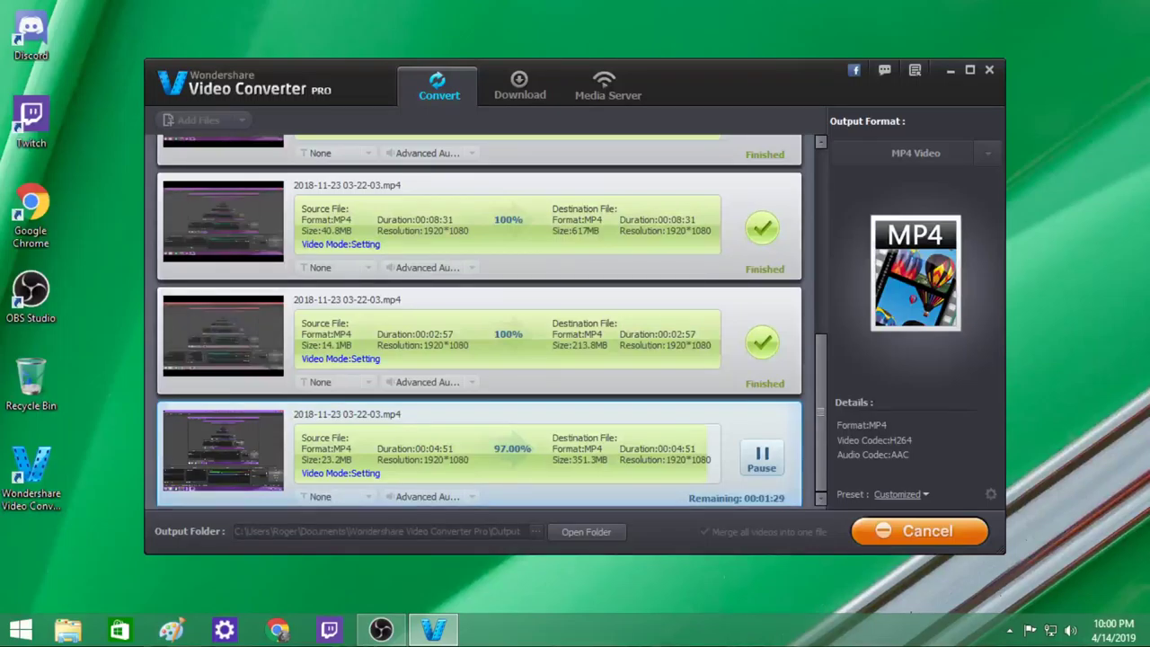
click(760, 458)
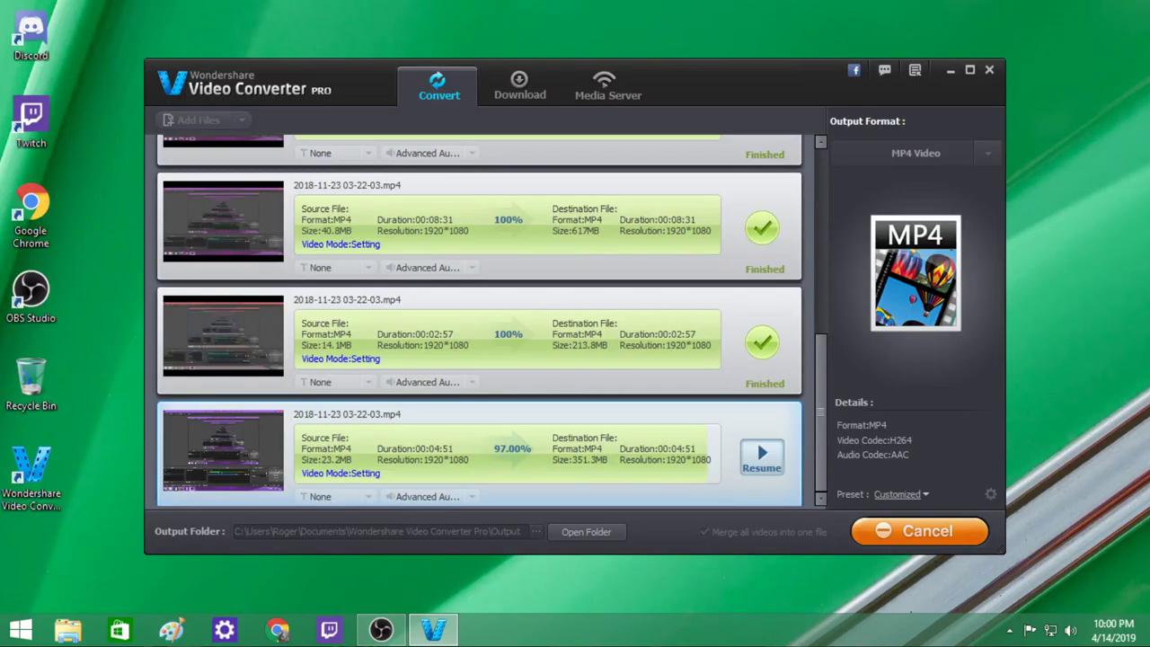
click(761, 458)
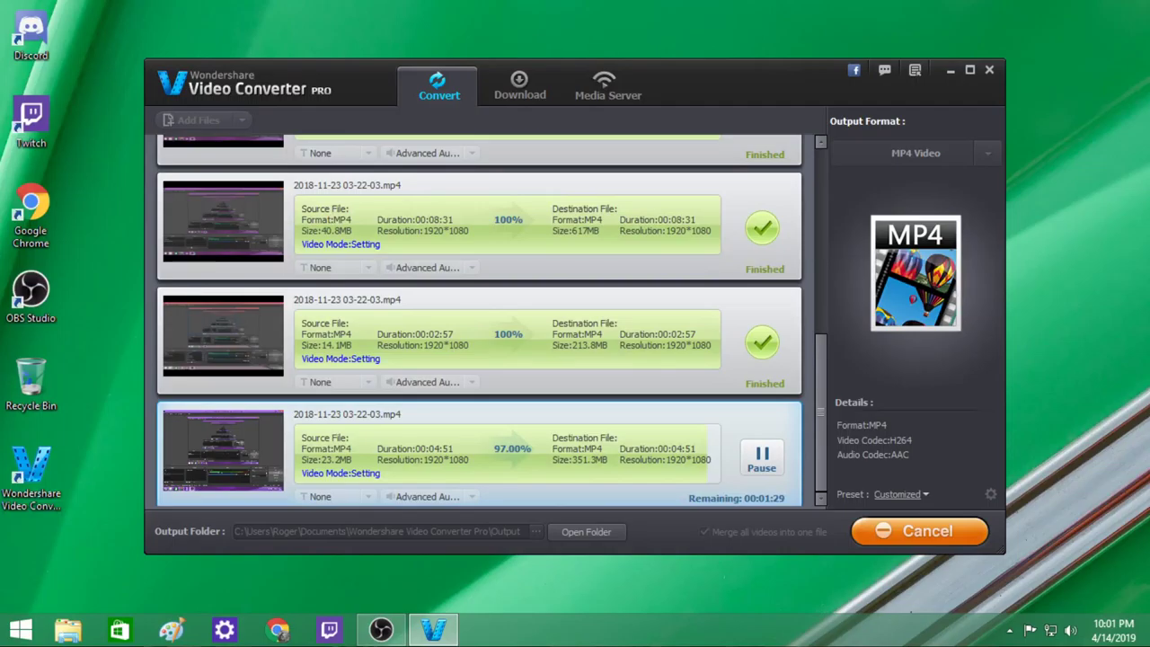
click(762, 458)
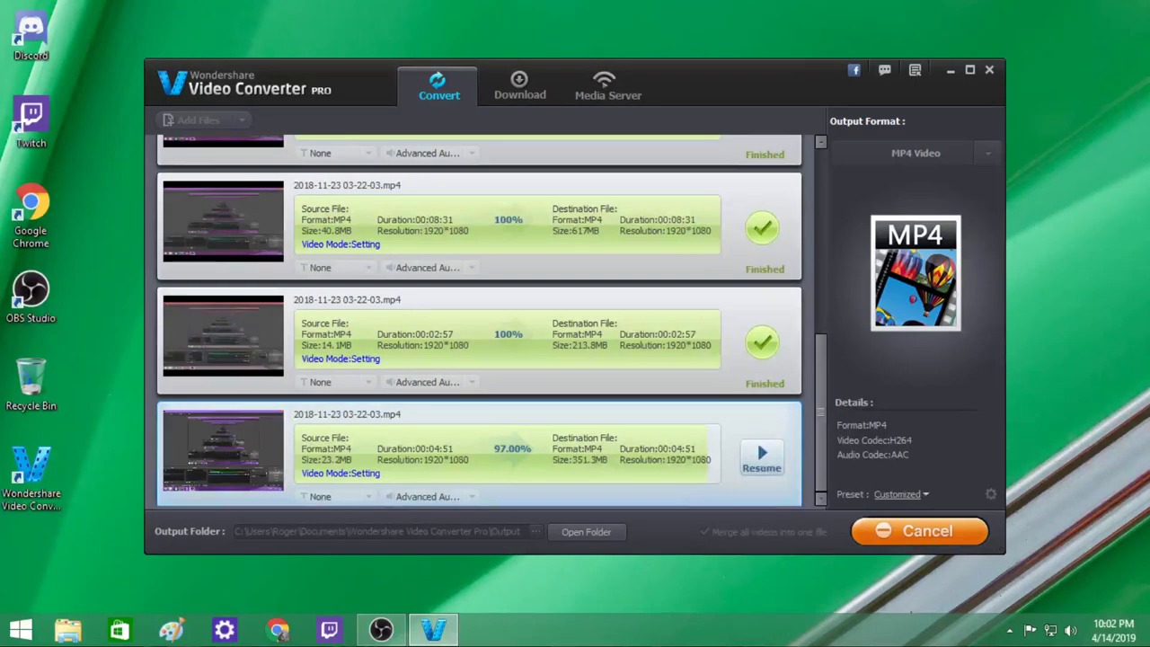
click(762, 458)
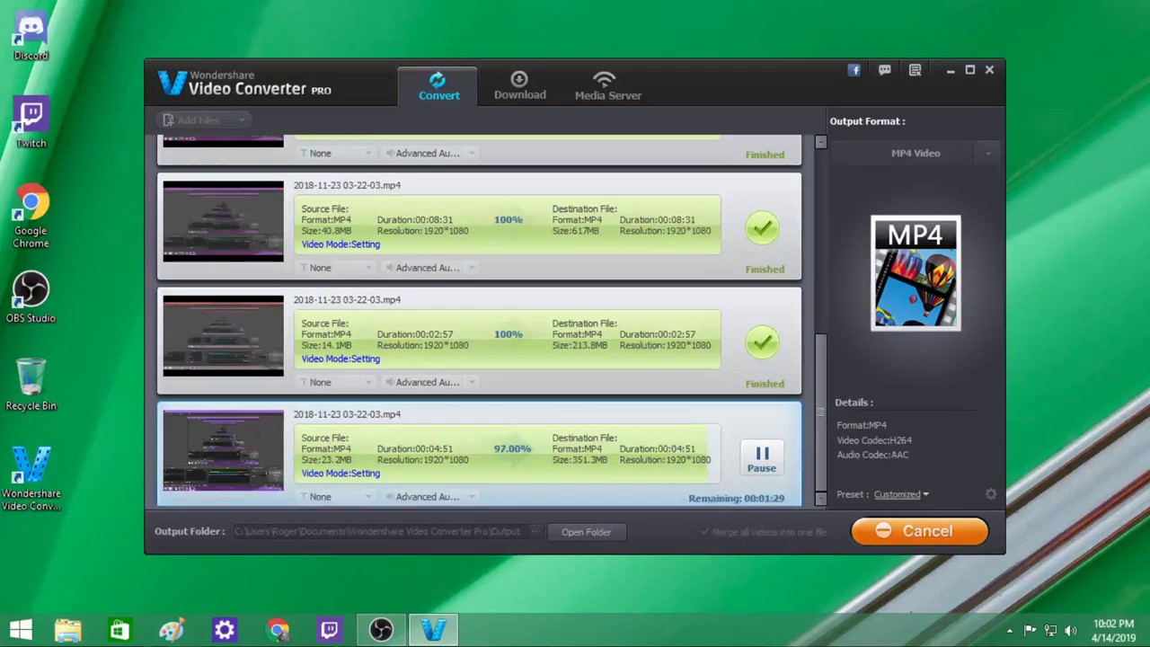
click(585, 531)
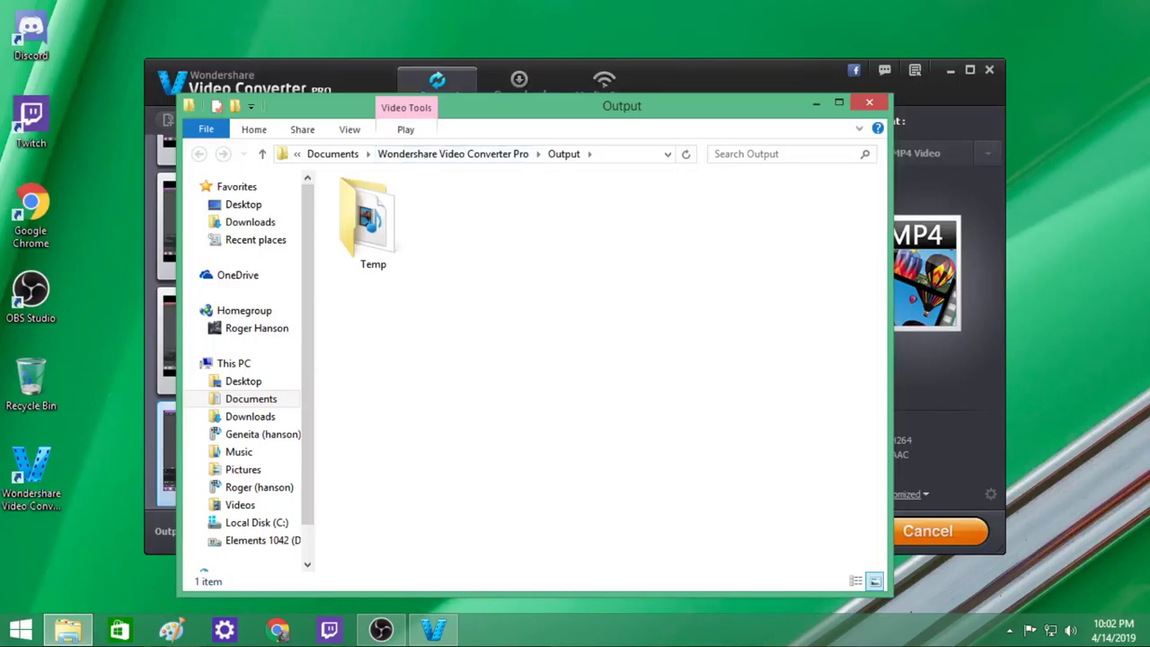
double_click(368, 220)
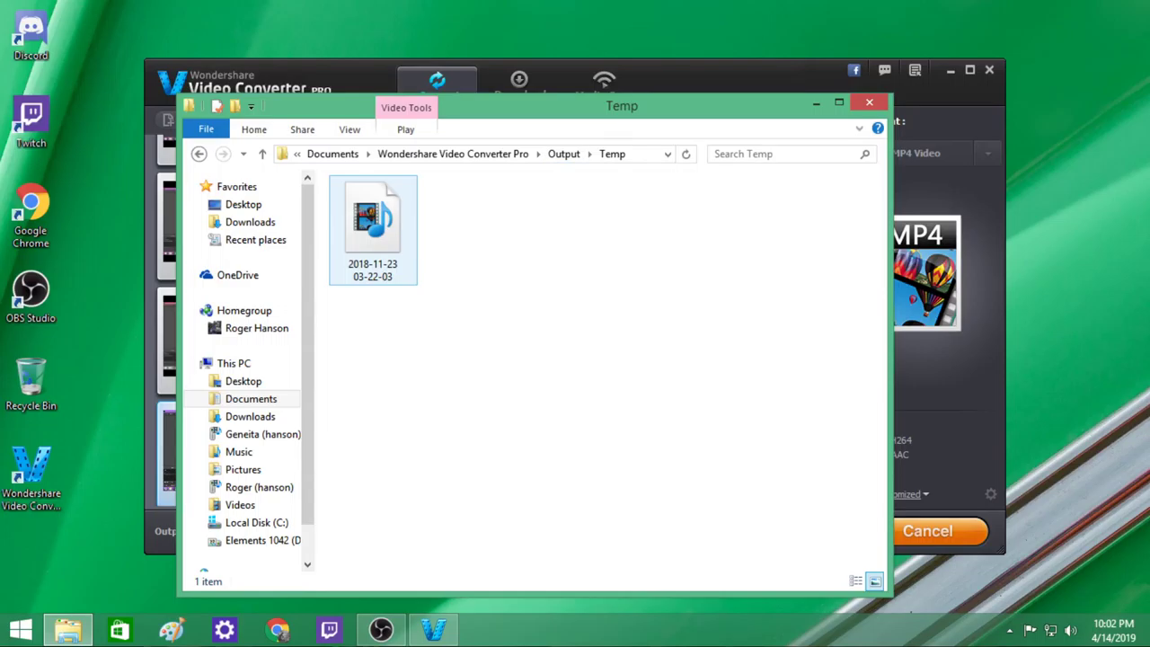
click(373, 221)
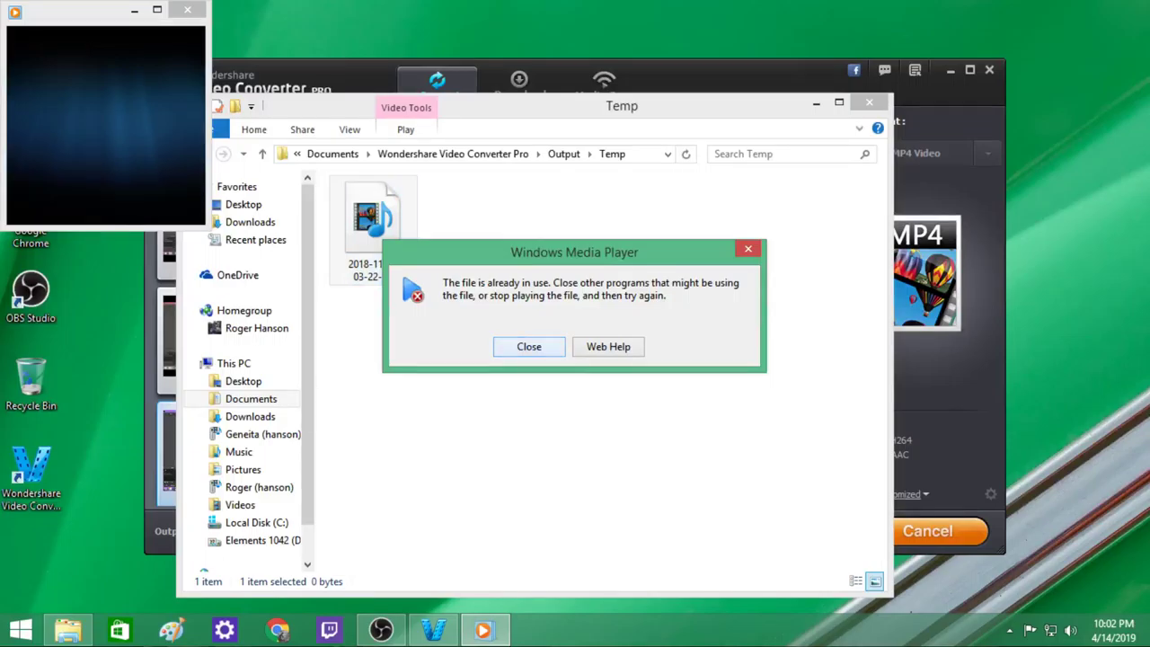
key(Return)
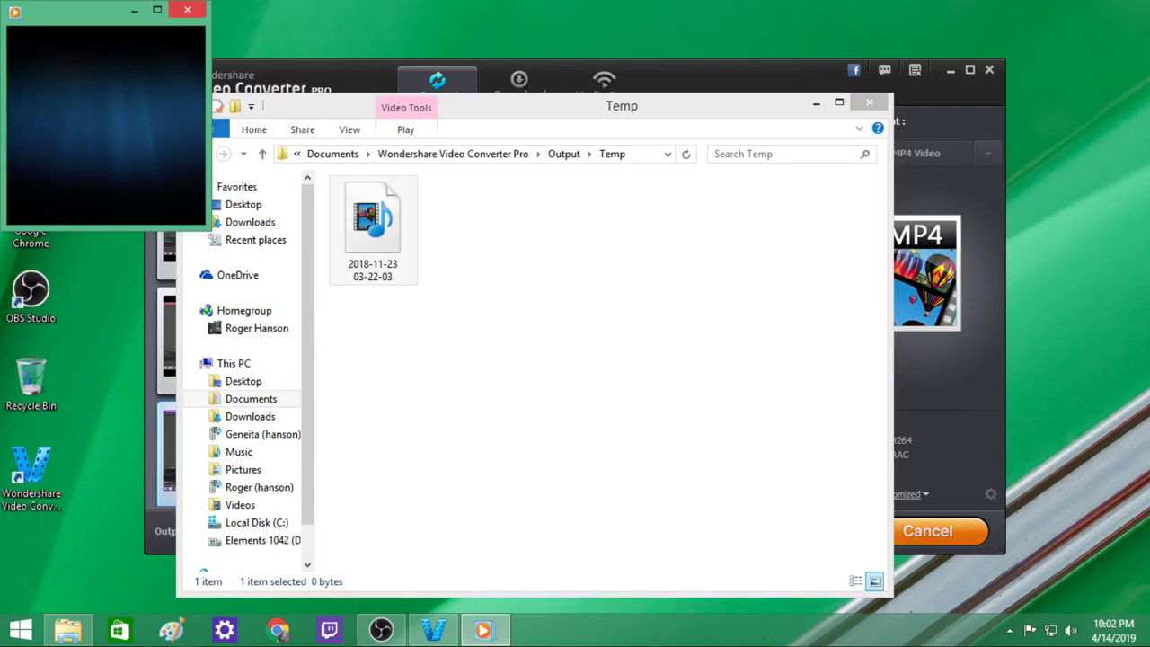
key(alt+F4)
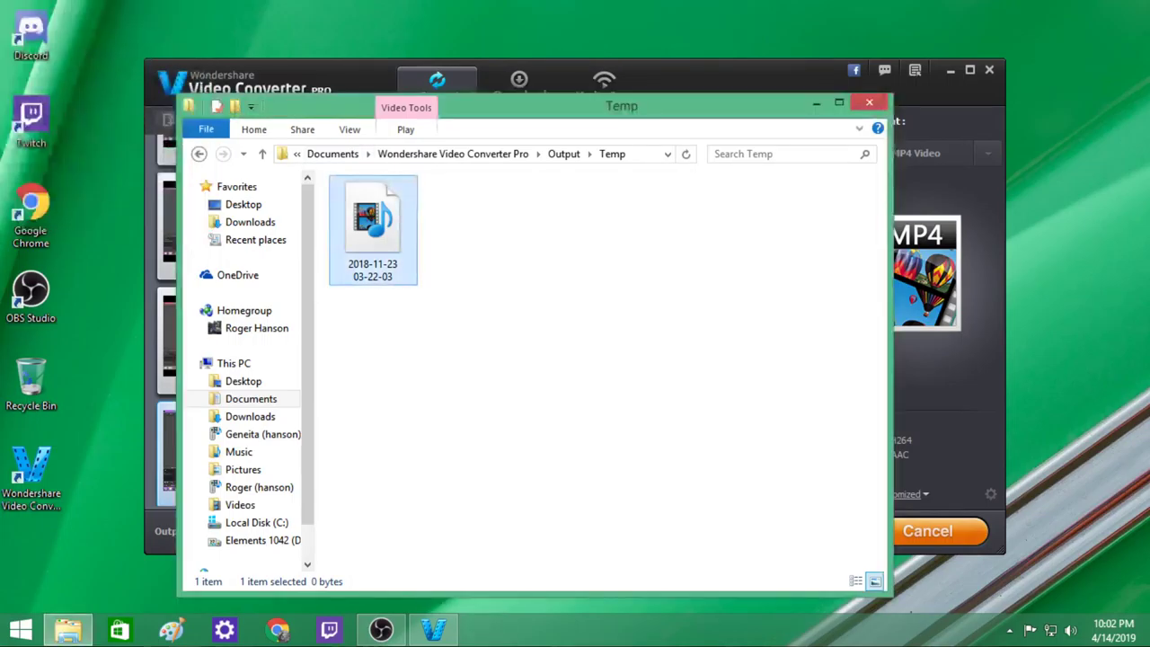
key(alt+F4)
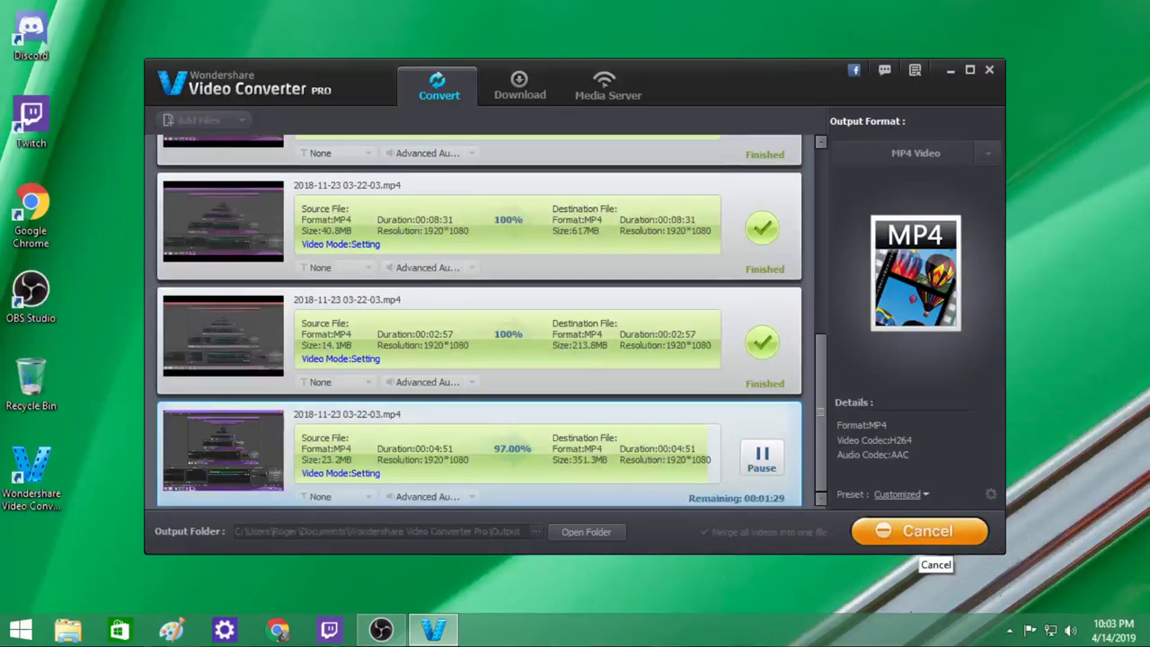
- Request cancellation of the running conversion and decline the confirmation
click(920, 537)
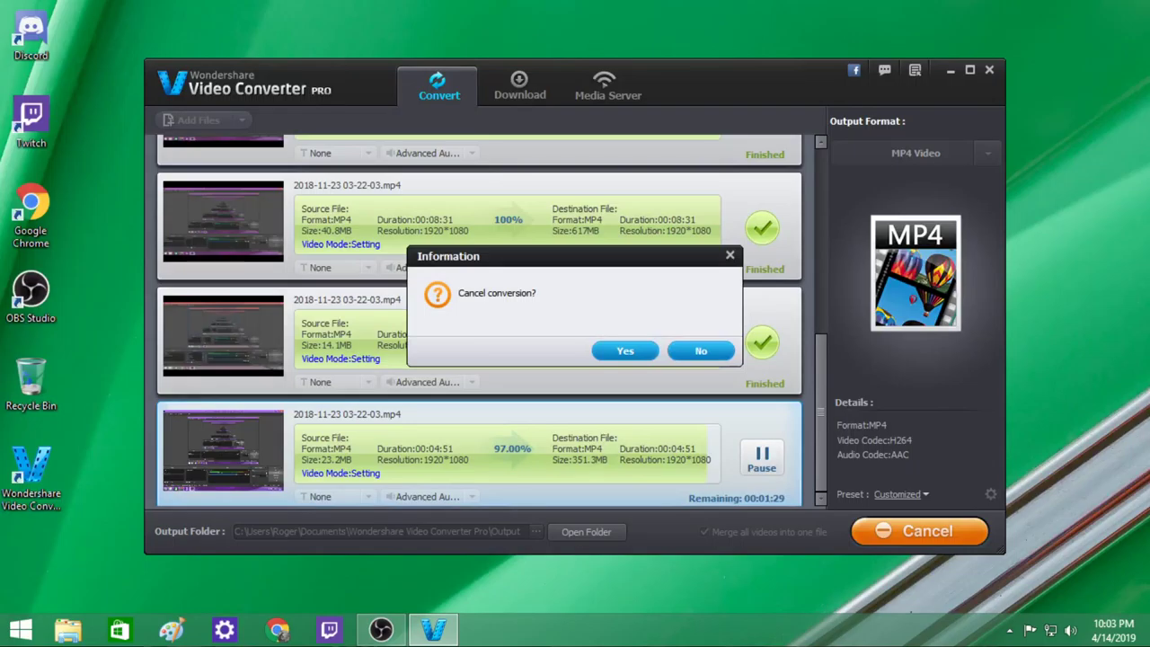
click(701, 350)
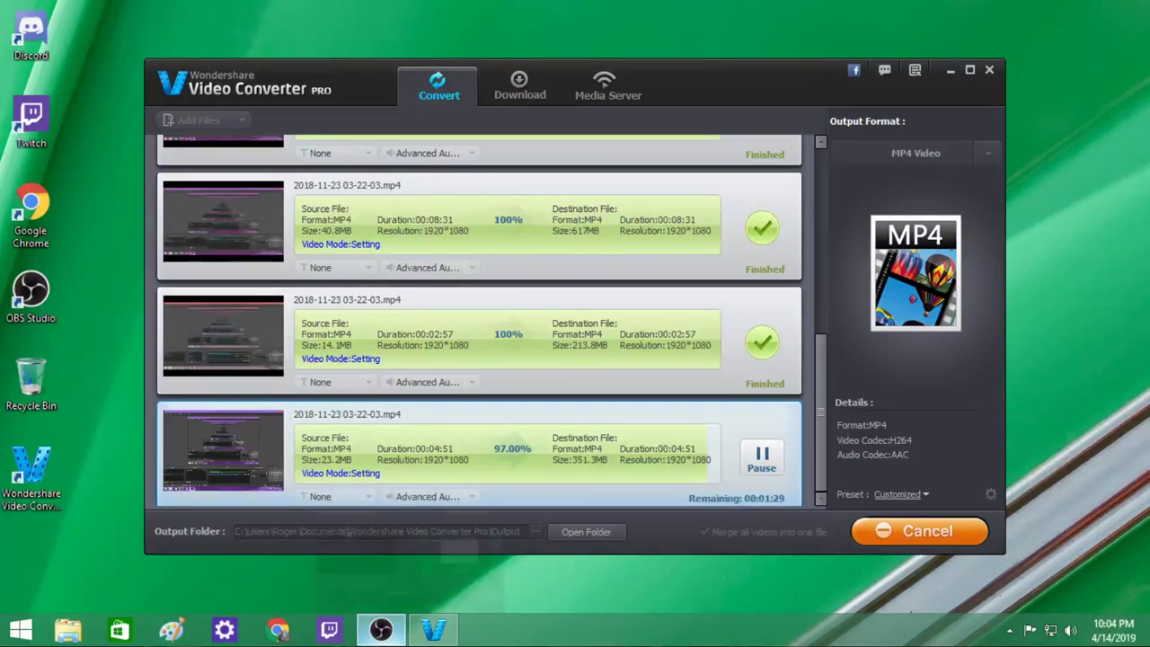
- Switch to OBS Studio, enable Studio Mode and hide the Browser source while keeping Display Capture shown
click(381, 629)
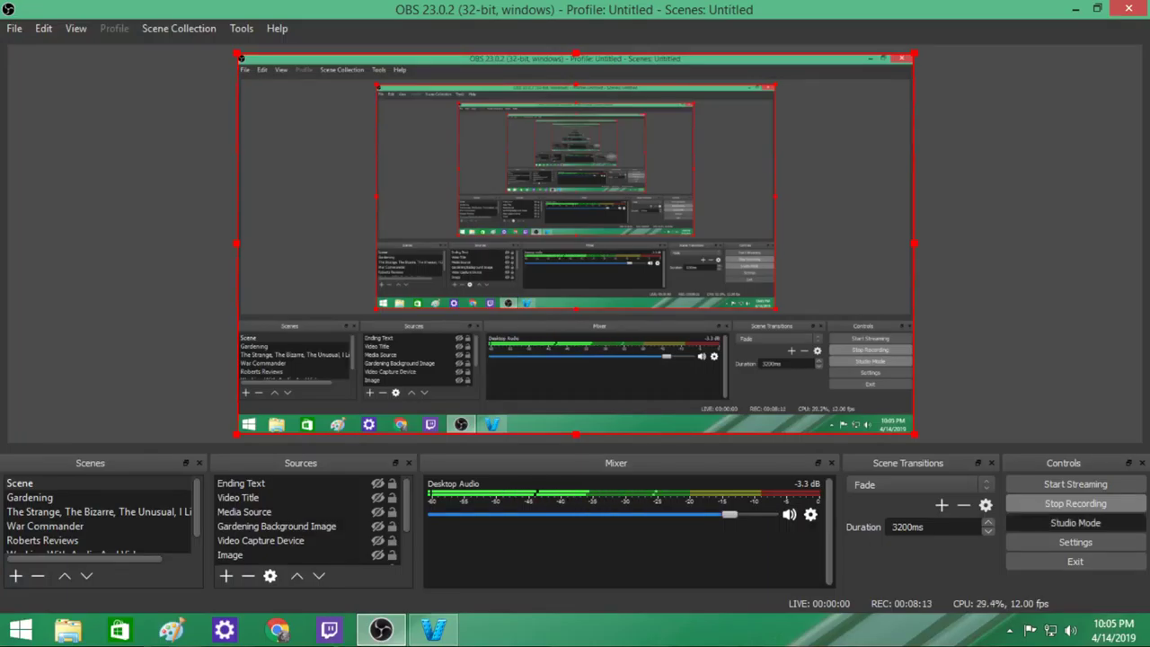
click(1075, 522)
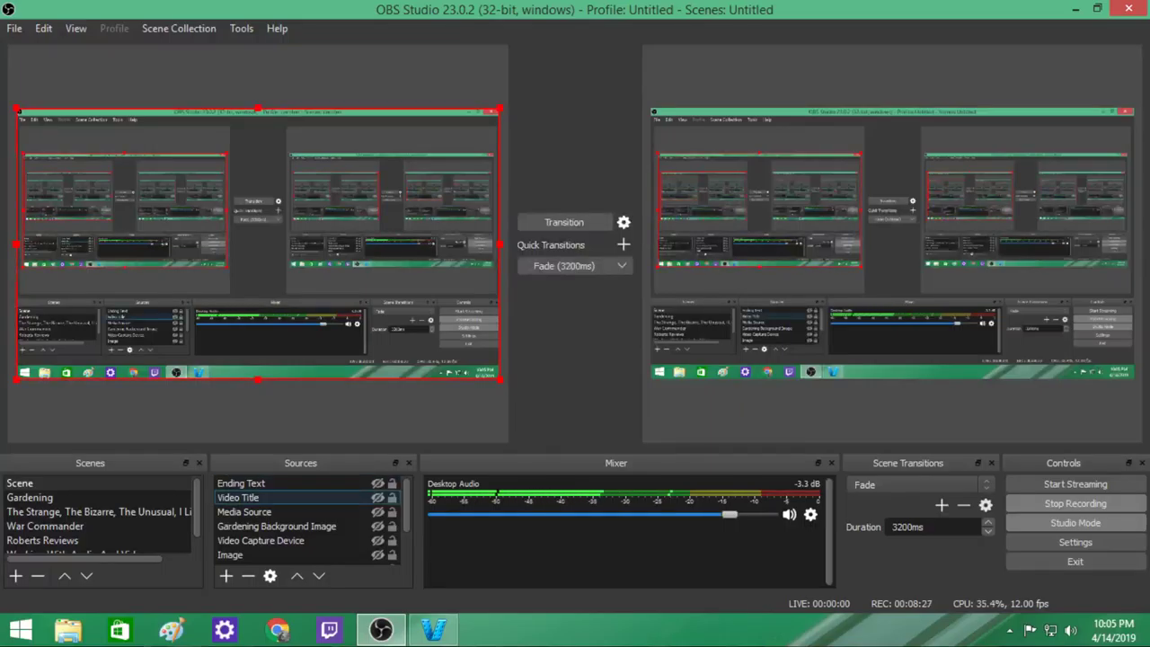
scroll(310, 518, down, 1)
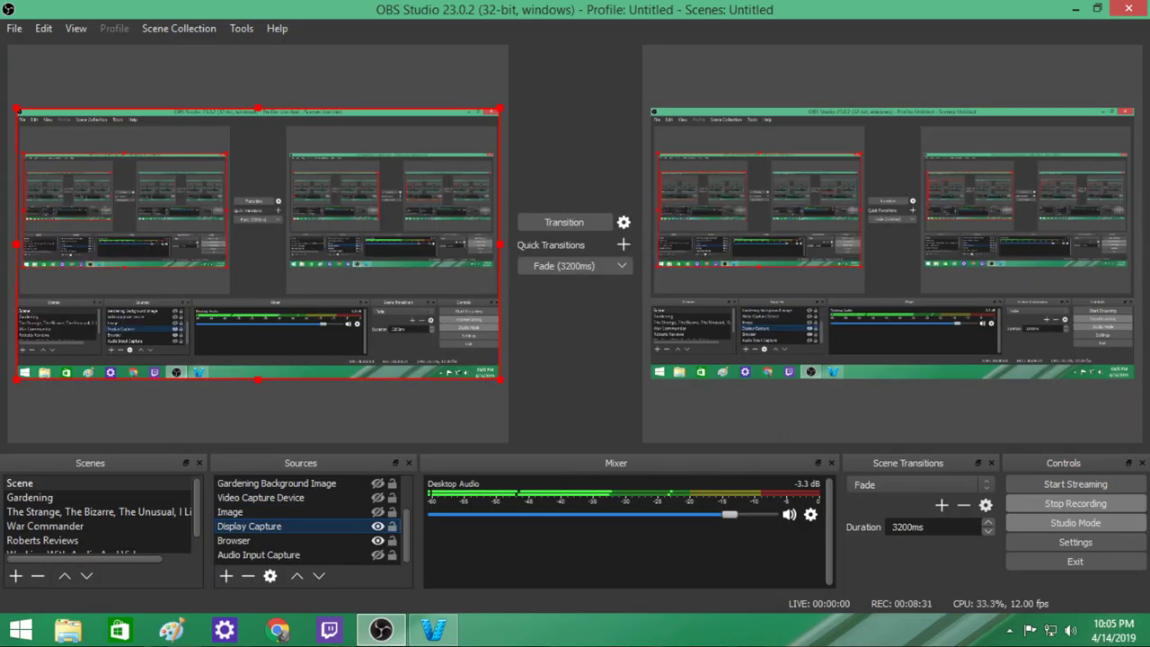
click(377, 526)
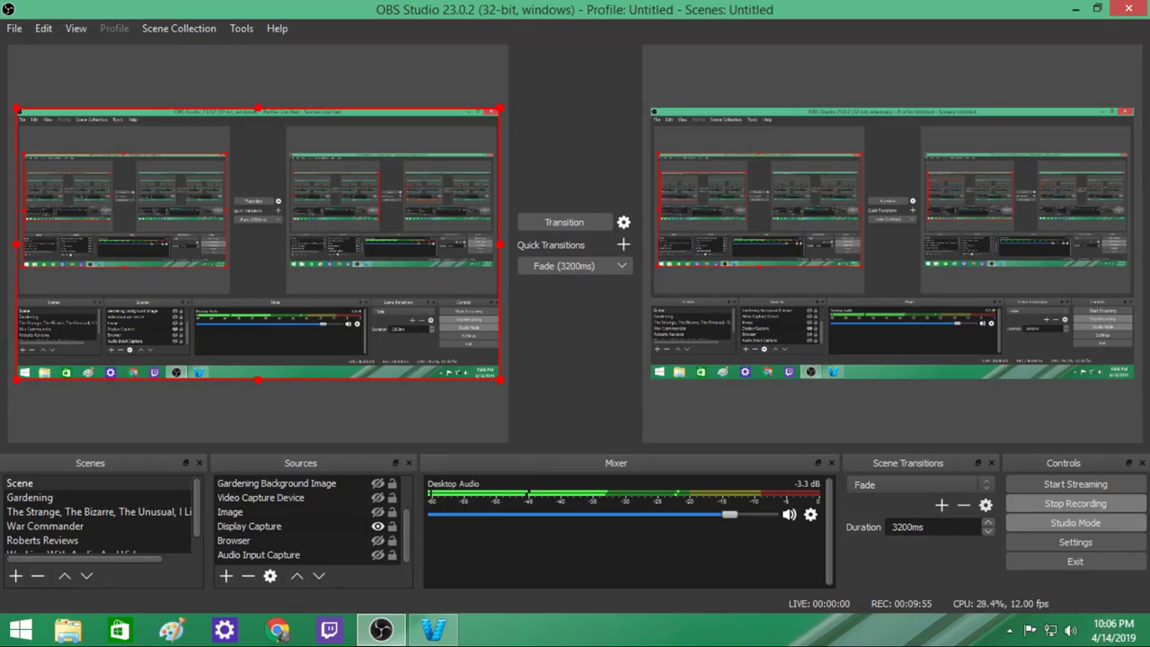
- Look through the current scene's sources and select the Working With Audio And Video scene for preview
key(Down)
key(Down)
key(Down)
key(Down)
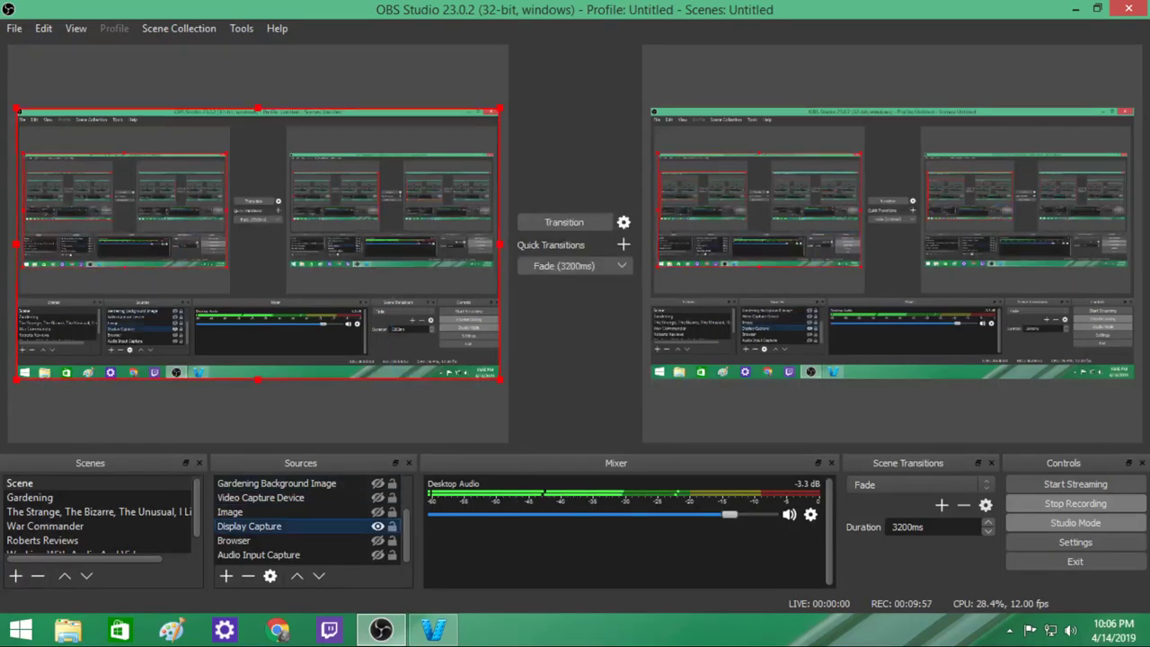
key(Up)
key(Up)
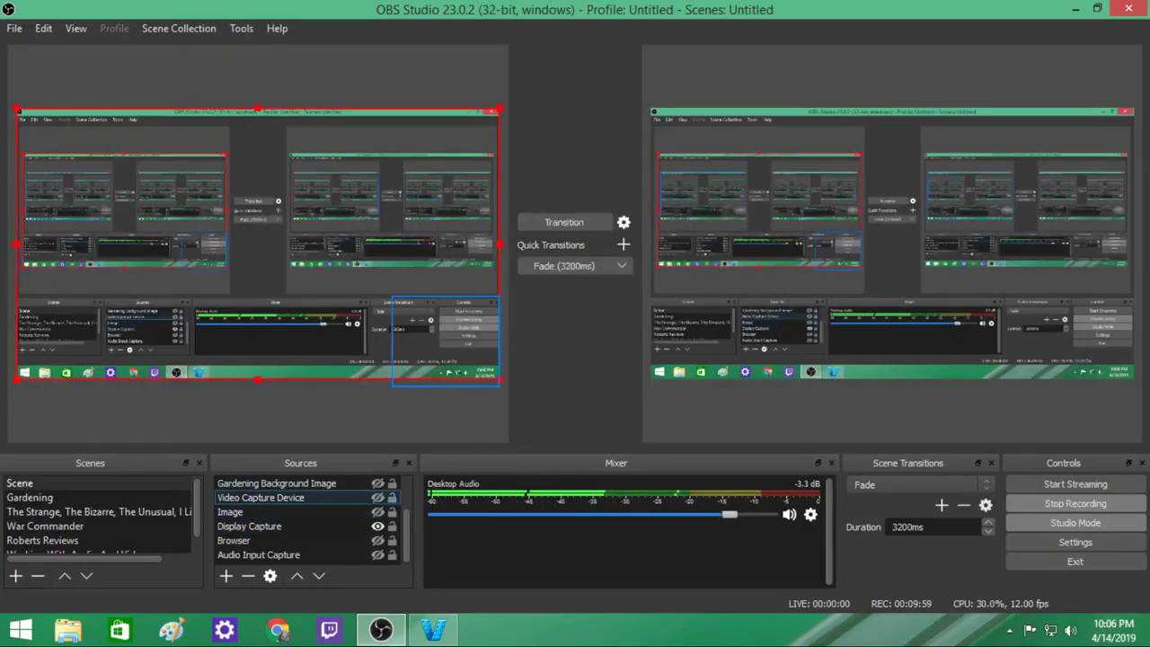
key(shift+Tab)
key(Down)
key(Down)
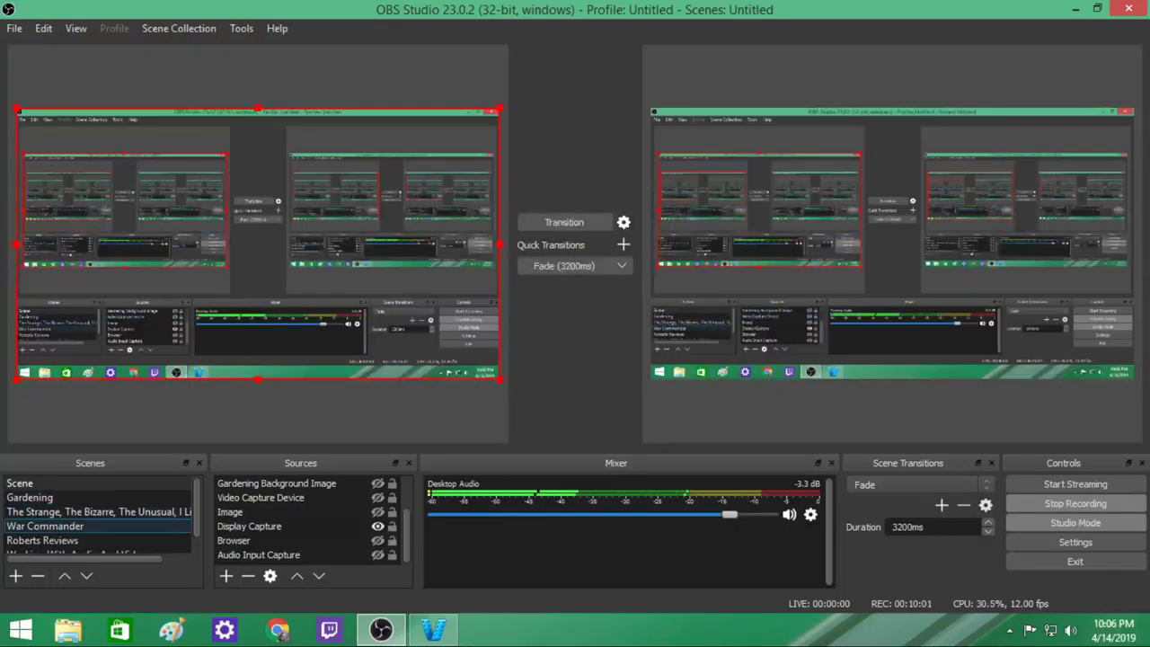
key(Down)
key(Down)
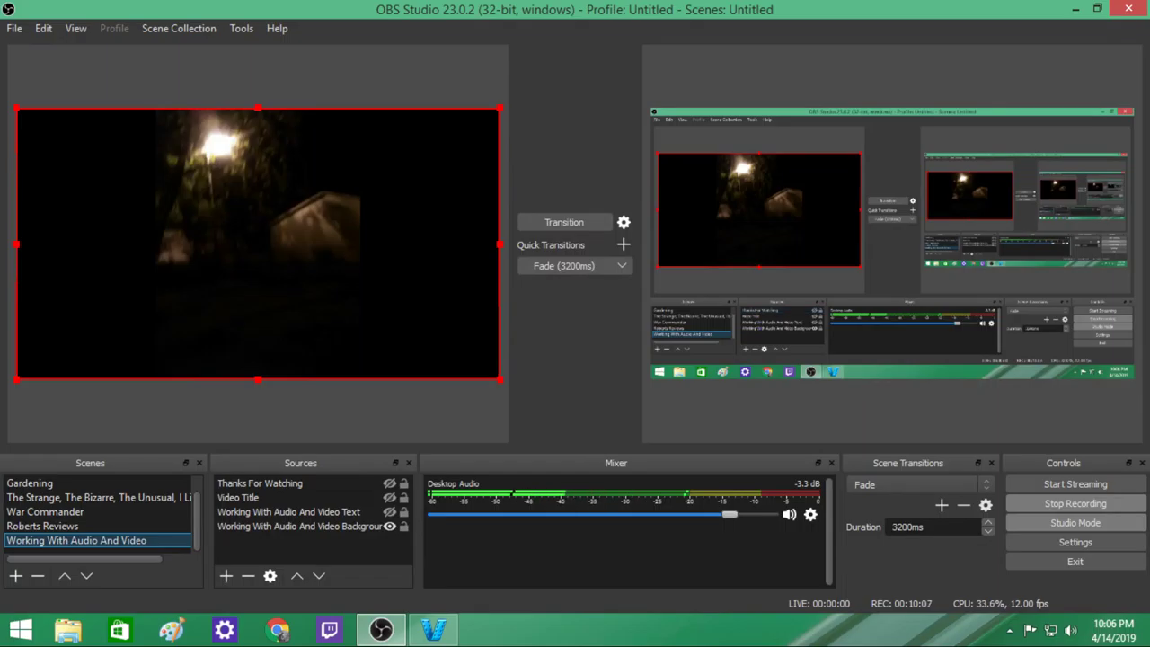
- Go through the scene's sources, toggle the text and background sources until both are hidden, and minimize OBS Studio
click(260, 482)
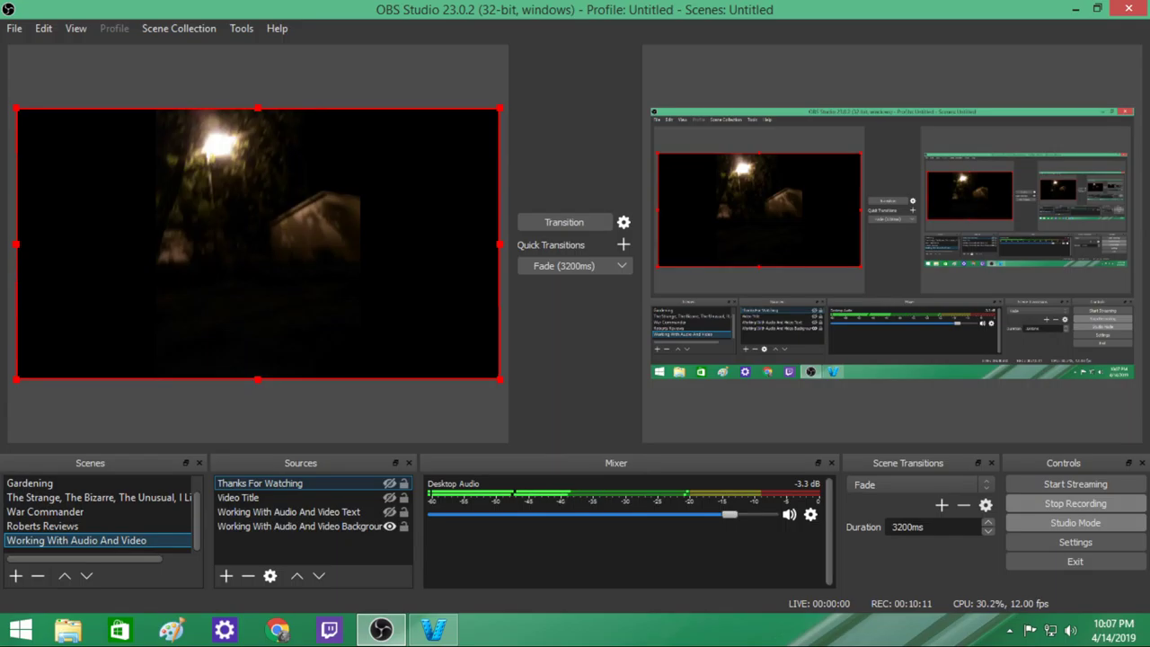
click(238, 497)
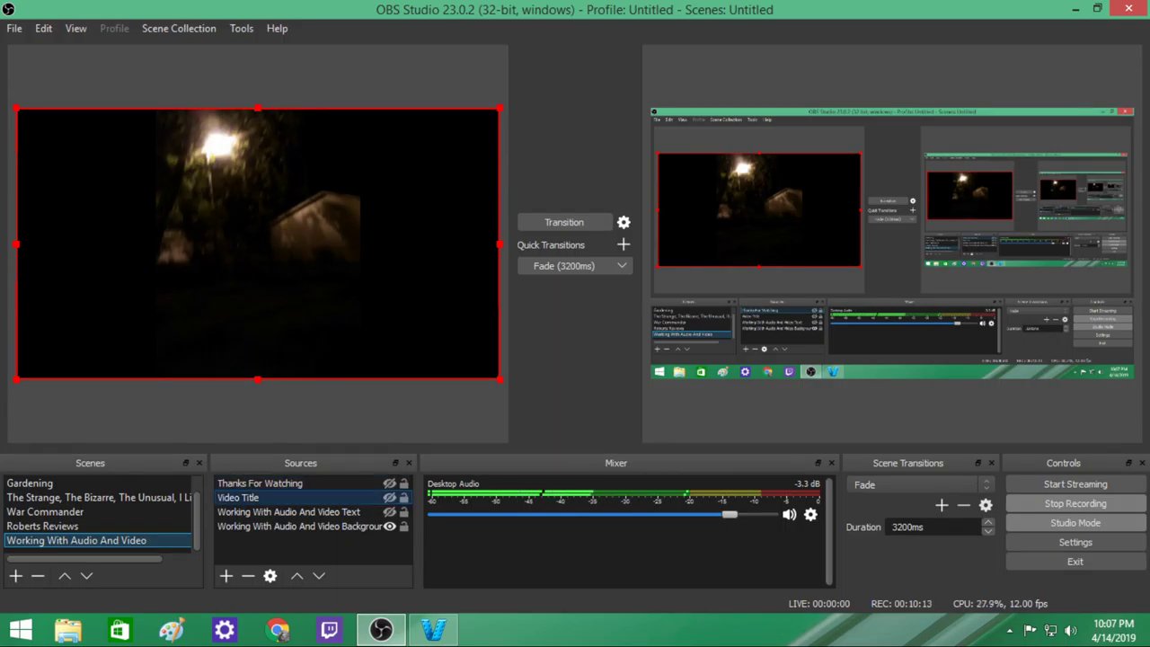
click(288, 512)
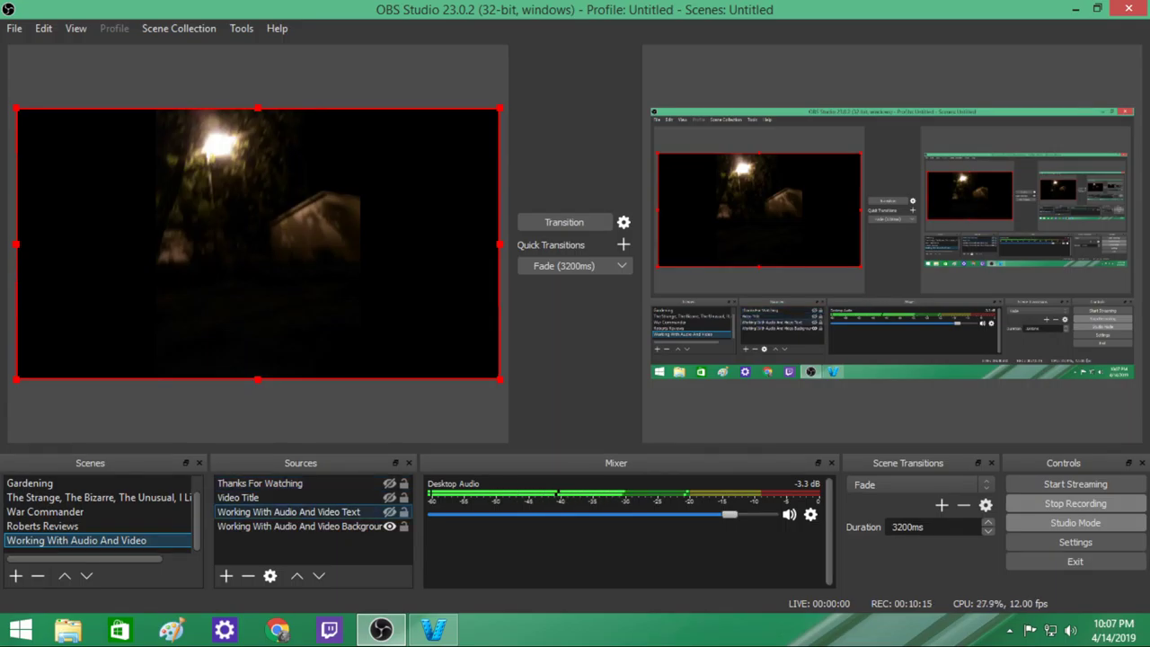
click(389, 511)
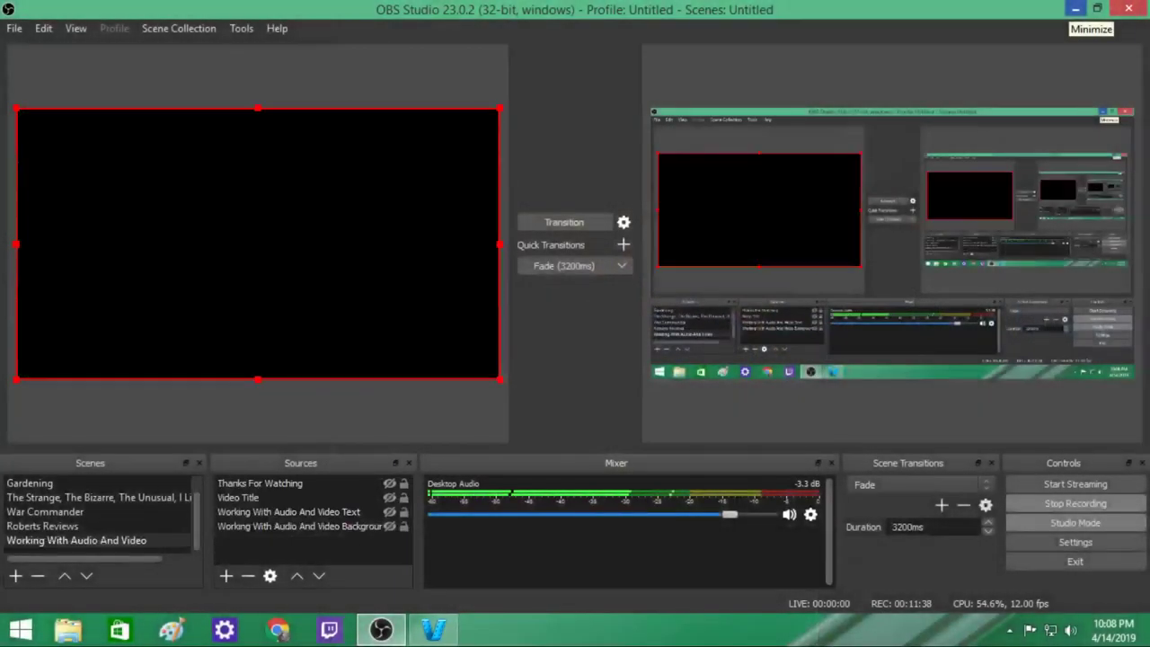
click(1075, 9)
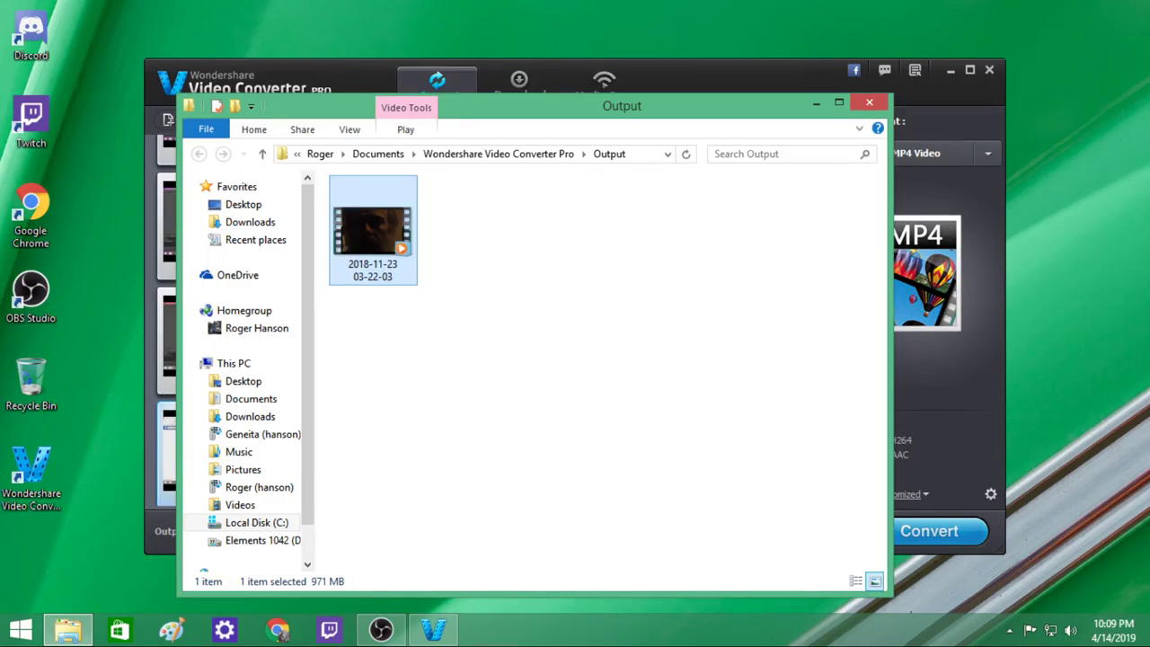
- Rename the converted video in the Output folder to Working With Audio And Video1
right_click(351, 253)
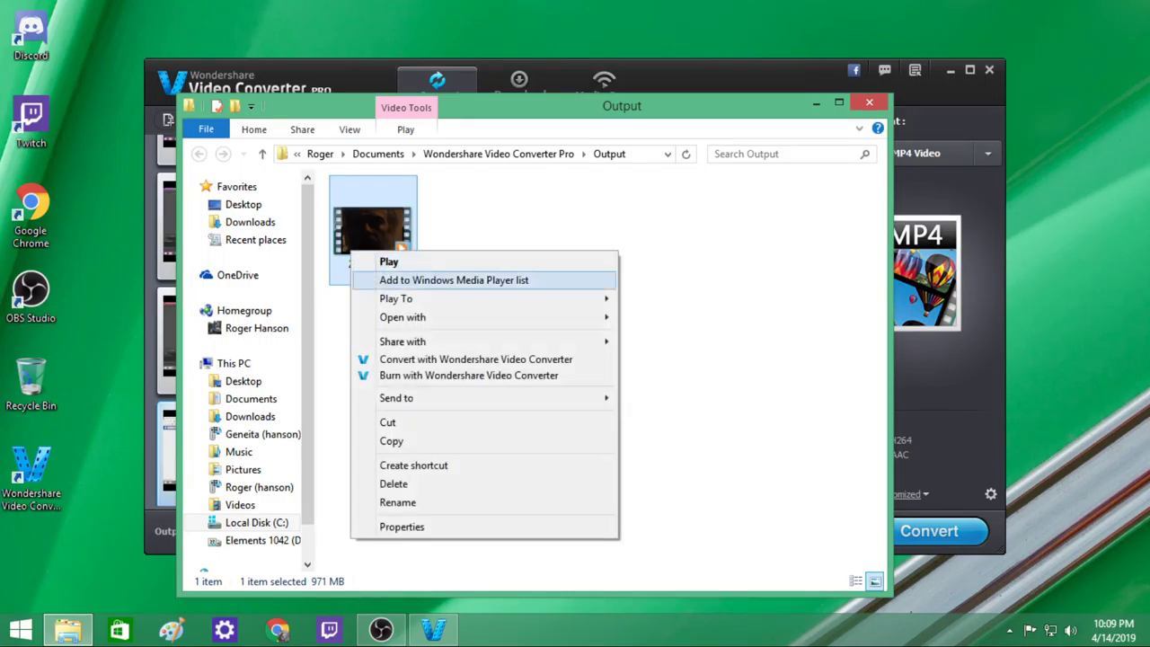
key(Return)
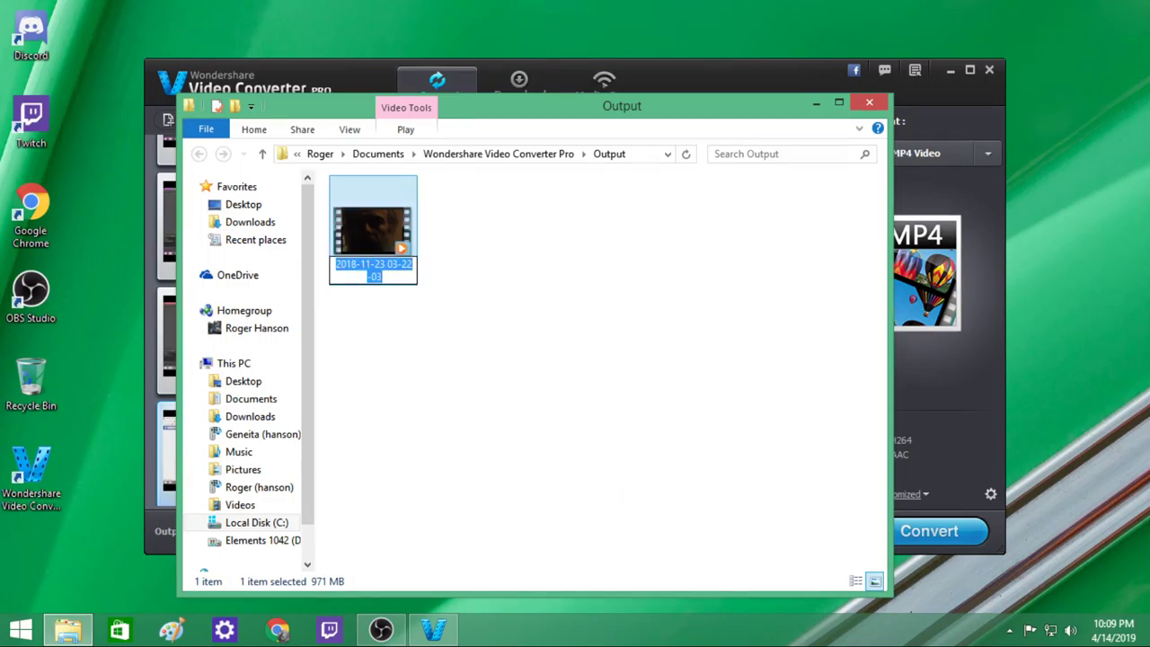
key(BackSpace)
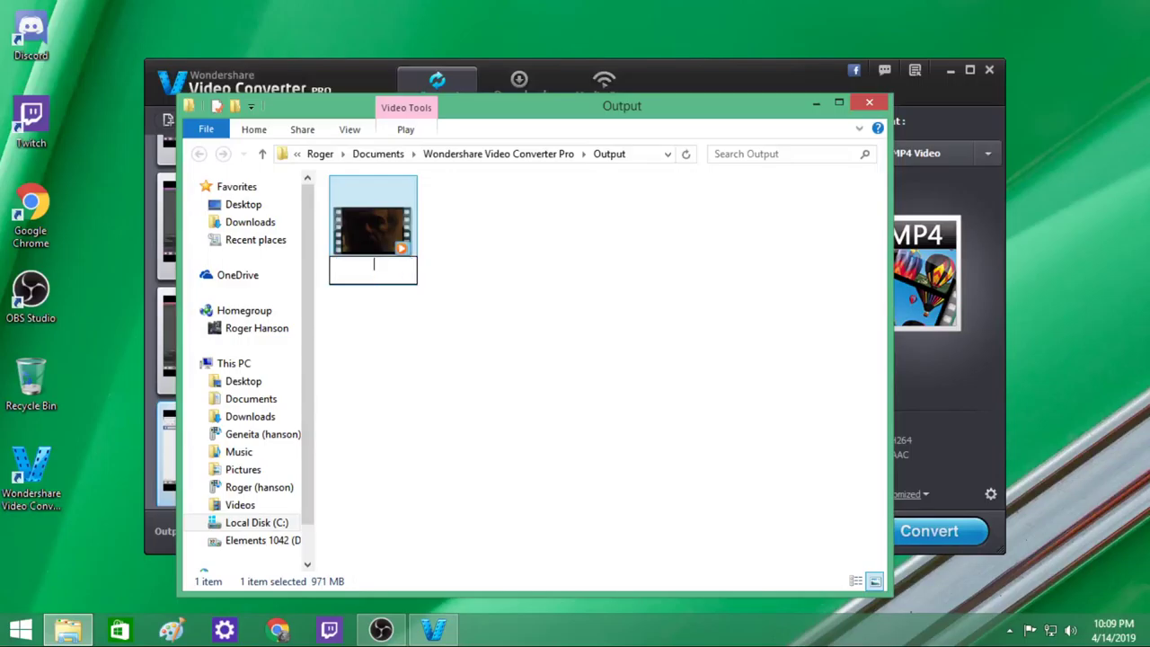
text(W)
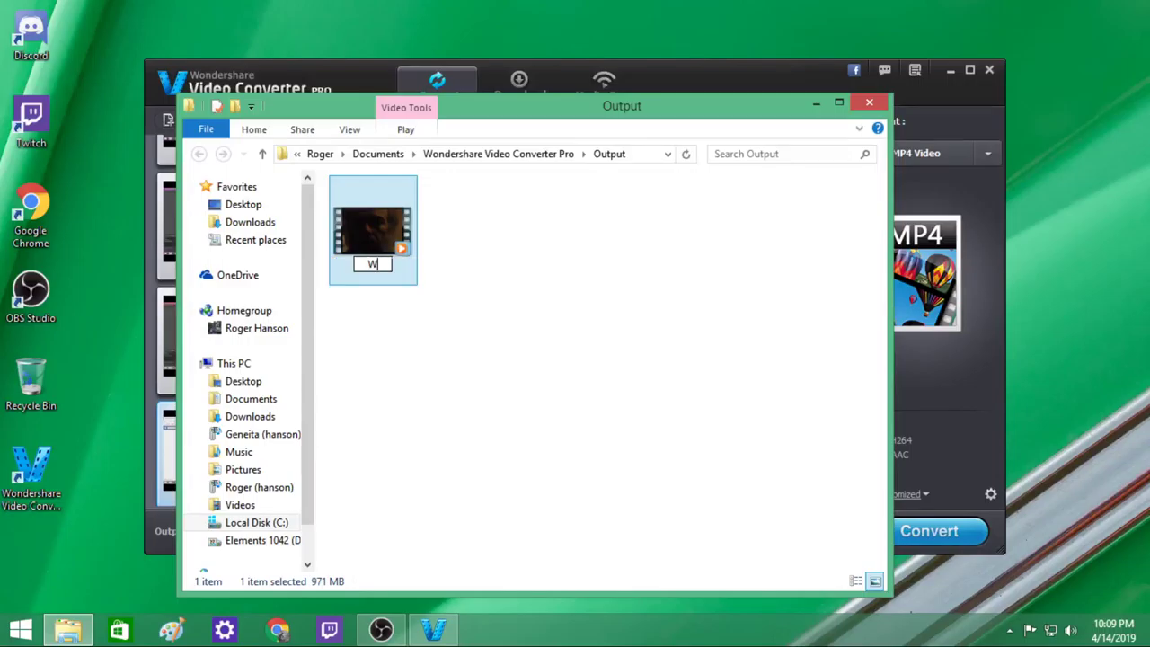
text(orking With S)
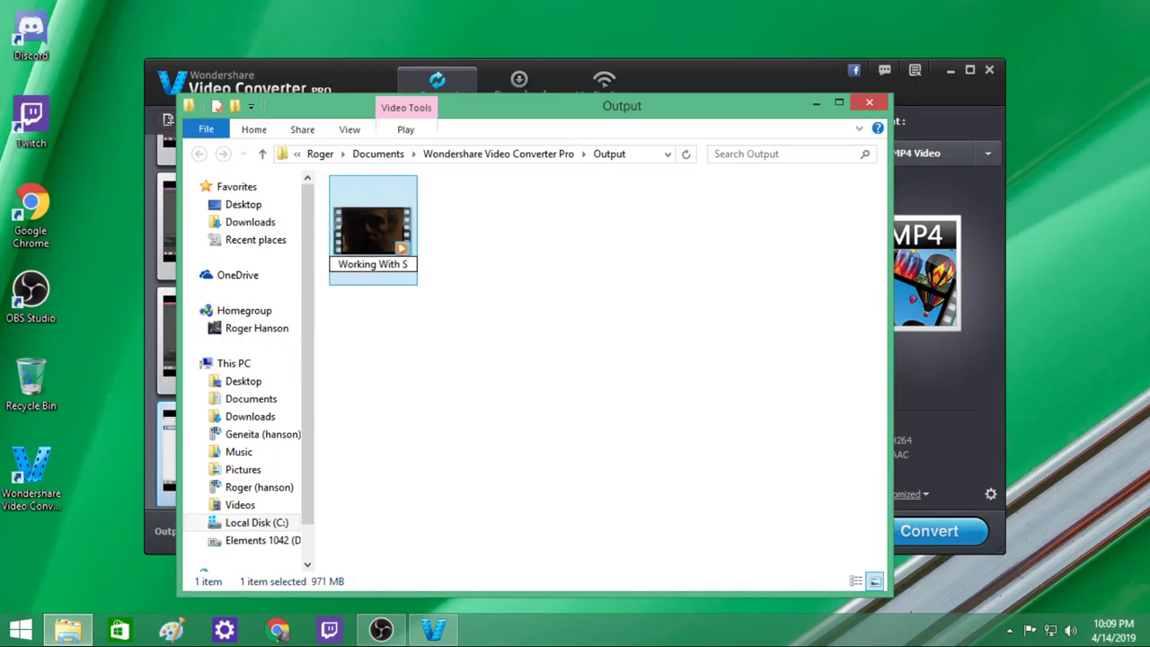
key(BackSpace)
text(Audio )
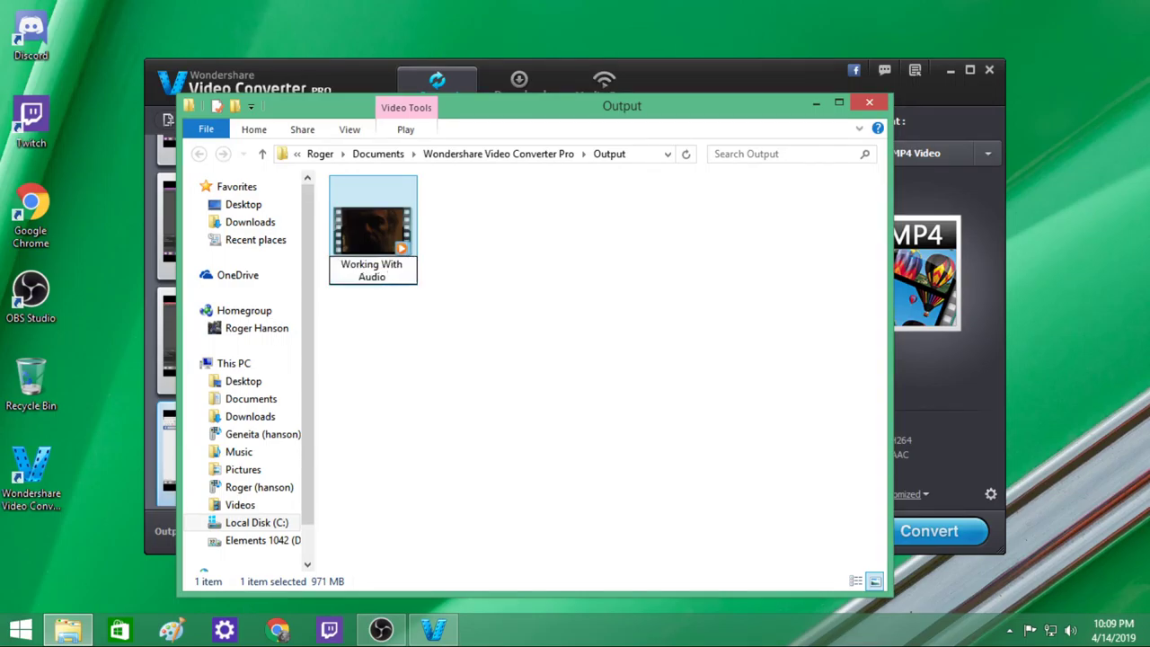
text(And Video1)
key(Return)
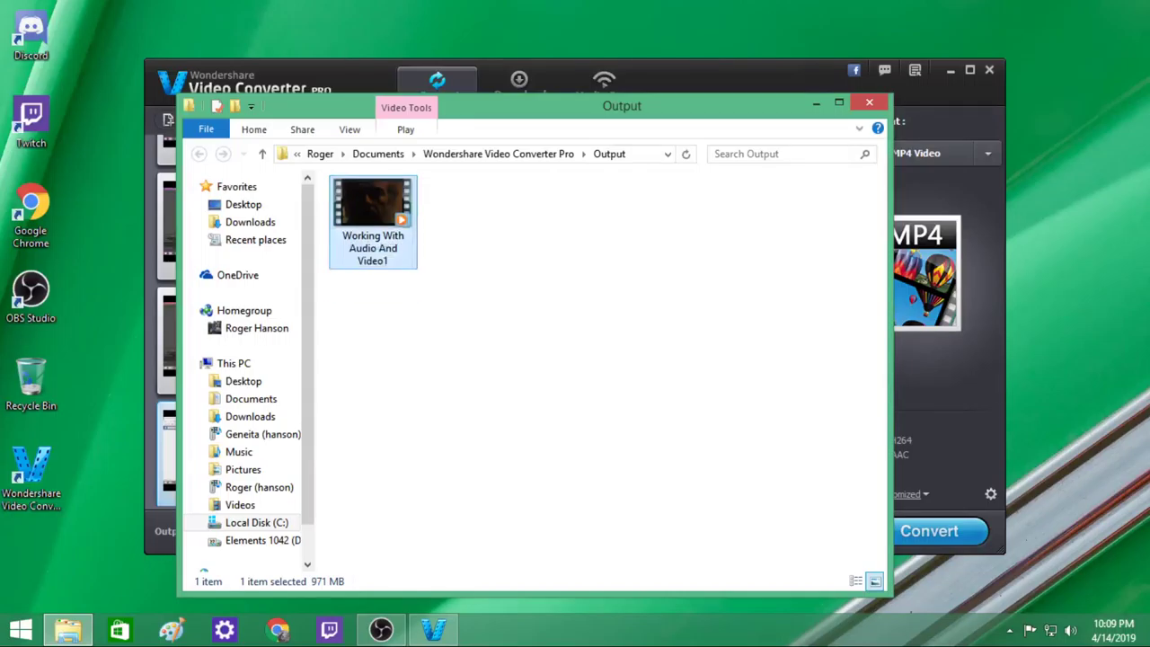
- Cut the renamed video and open the Working With Audio And Video folder inside the Videos library's Videos folder
right_click(389, 235)
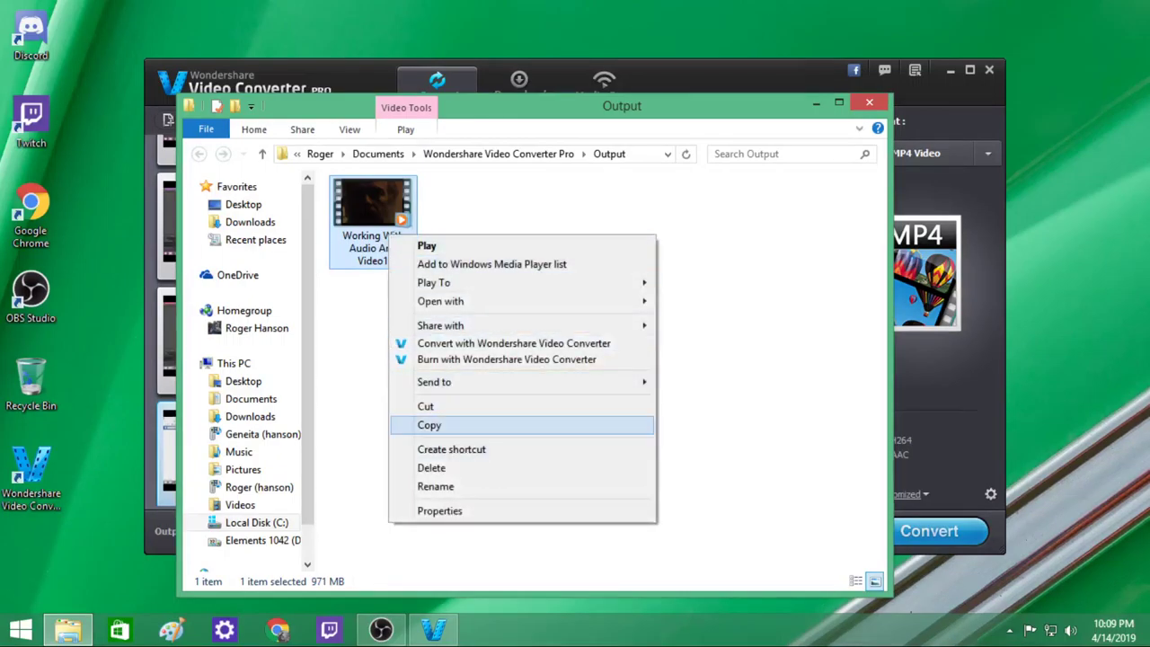
click(431, 406)
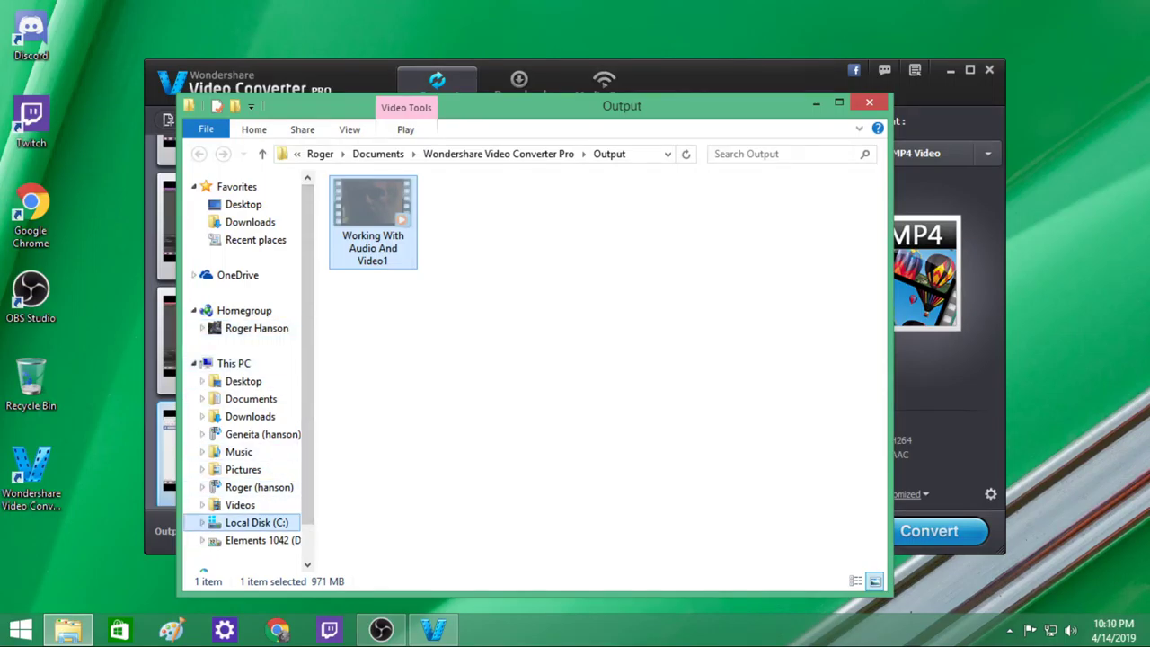
click(240, 505)
double_click(368, 220)
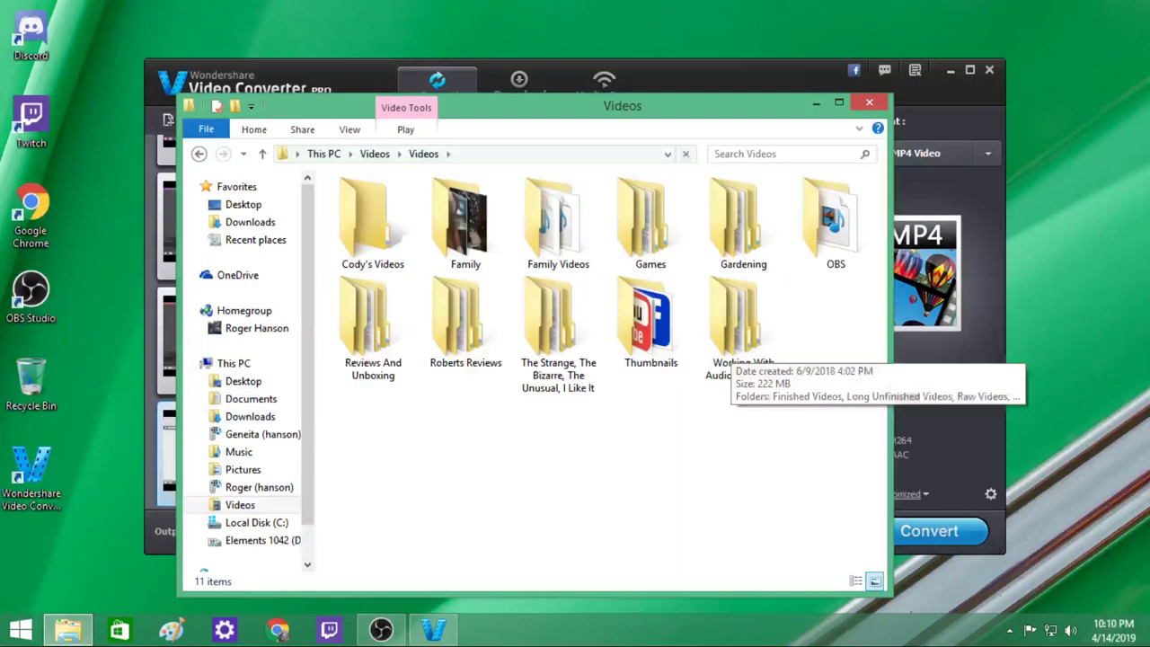
double_click(743, 323)
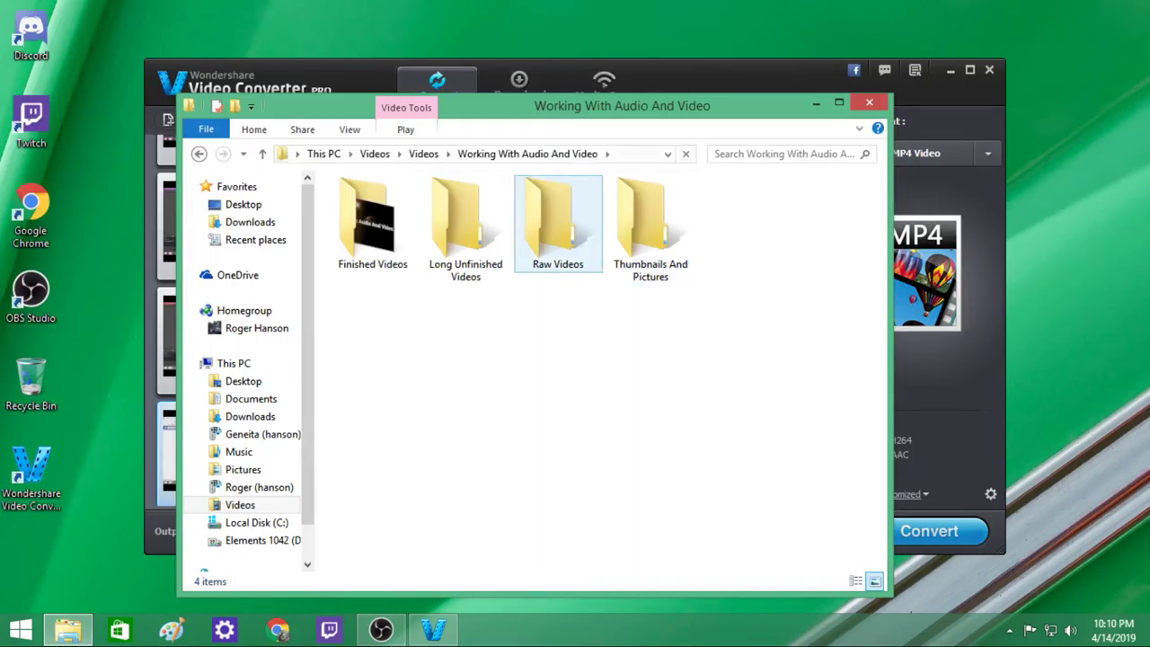
- Paste the cut video into the Long Unfinished Videos subfolder and start playing it
double_click(373, 224)
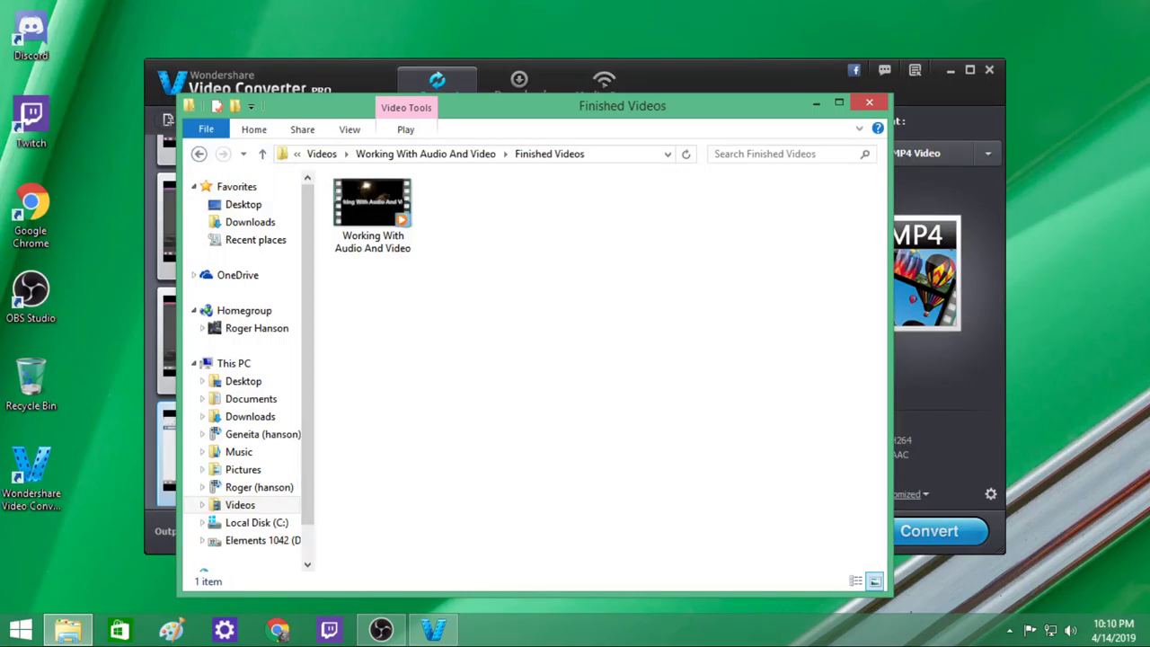
click(263, 153)
double_click(465, 224)
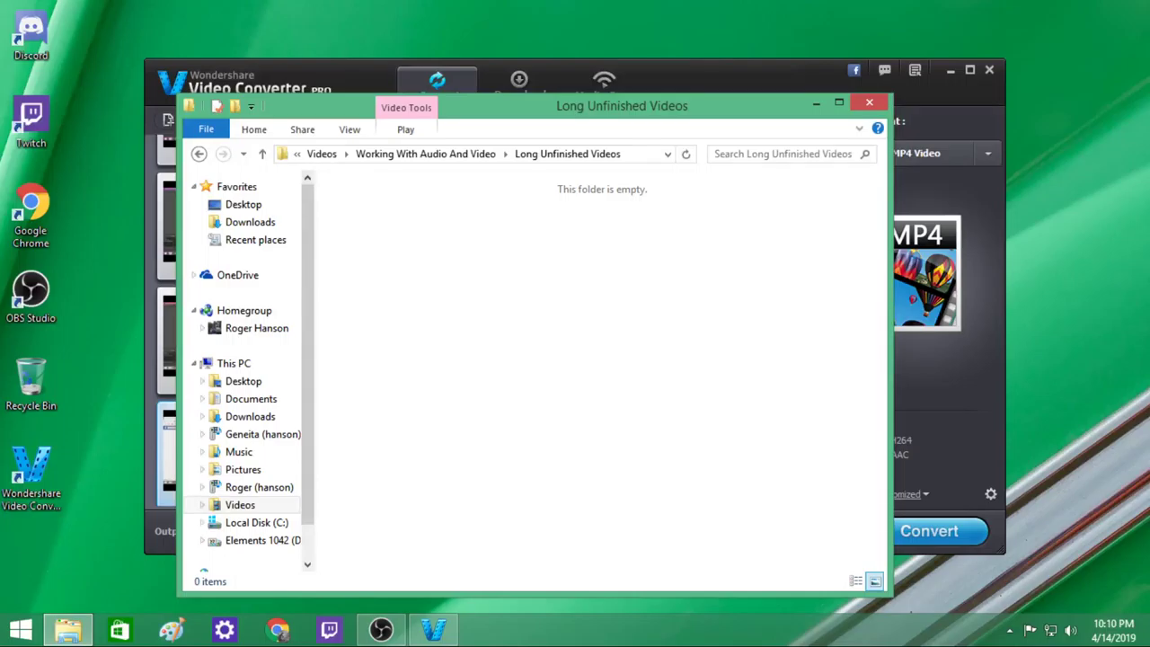
click(262, 154)
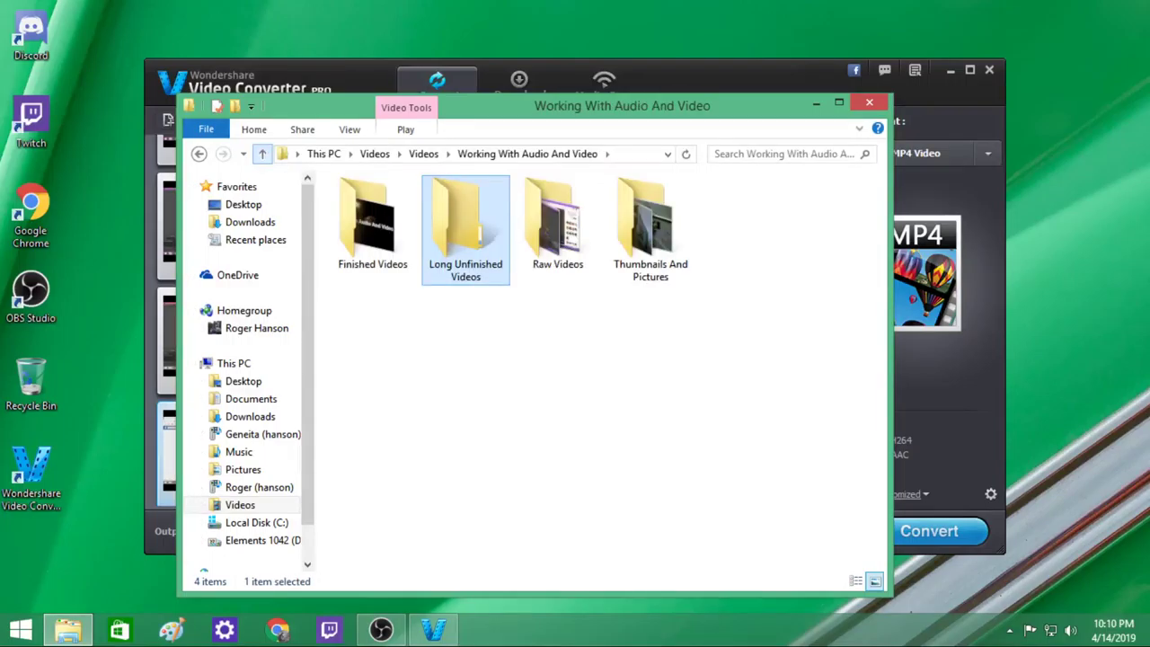
key(Return)
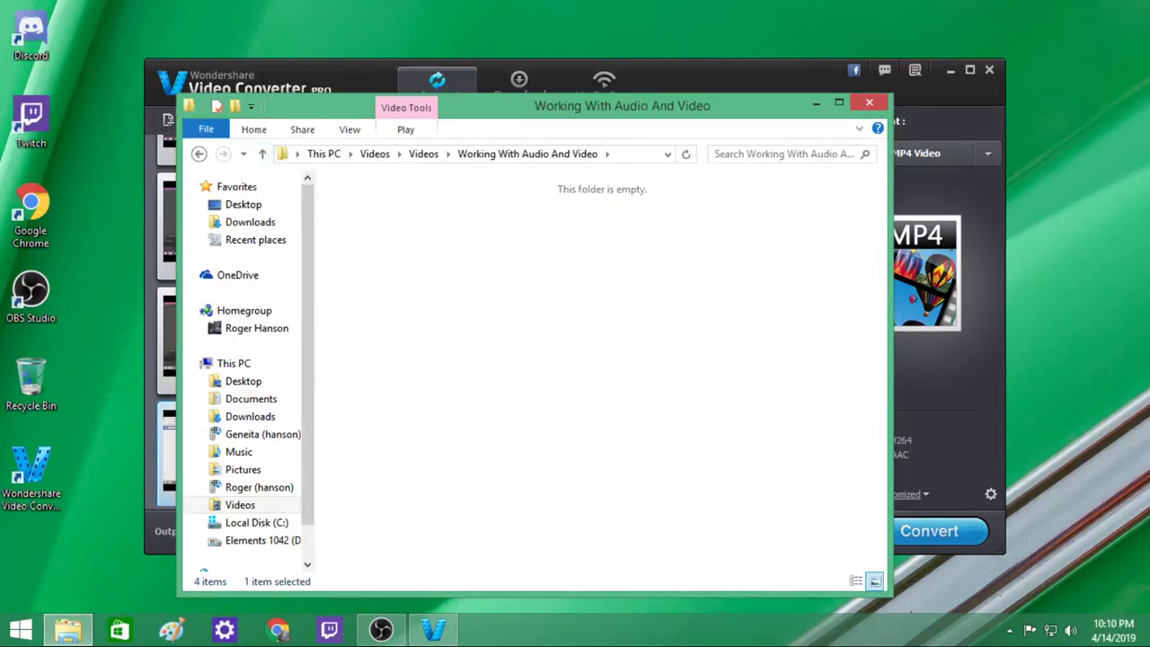
right_click(466, 252)
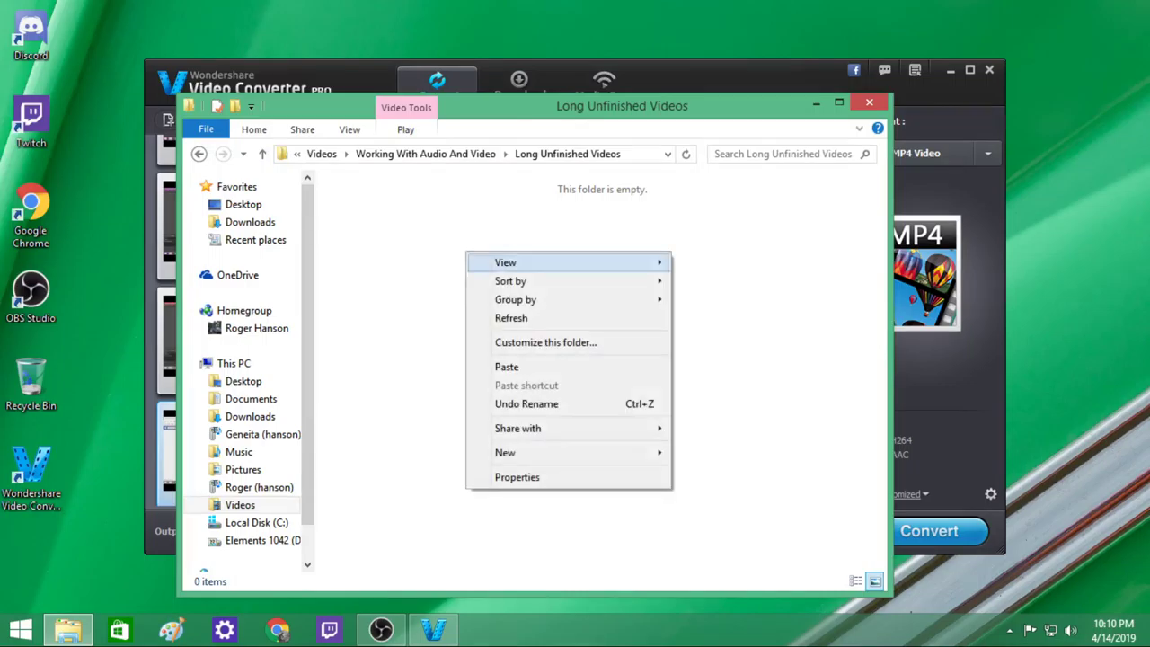
click(506, 366)
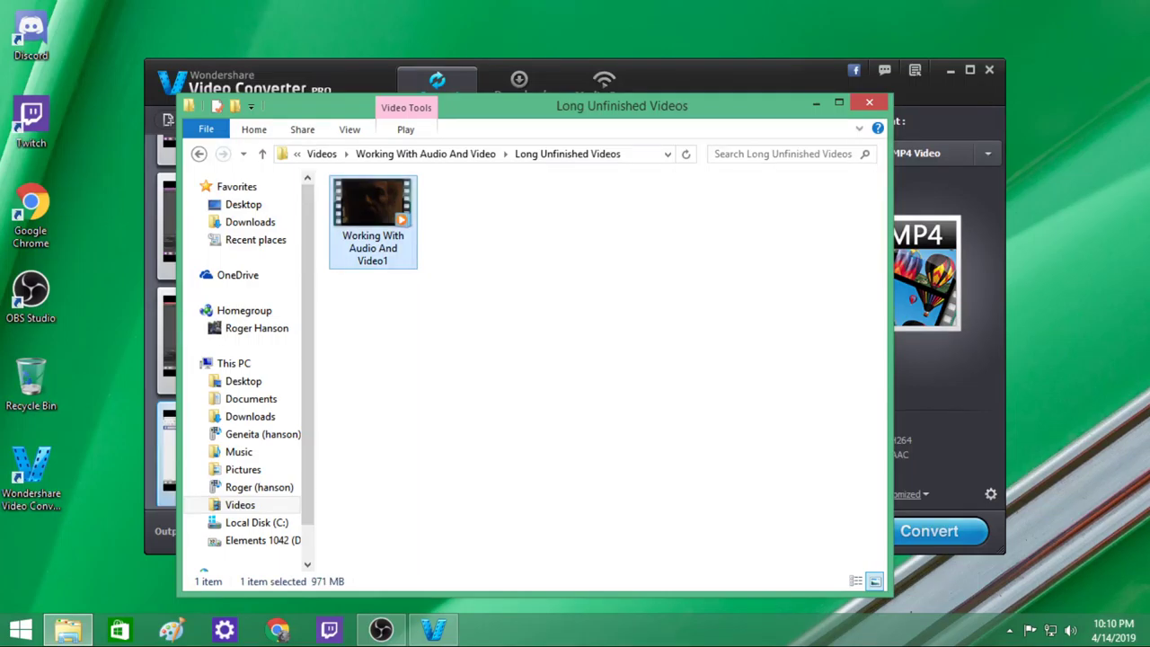
key(Return)
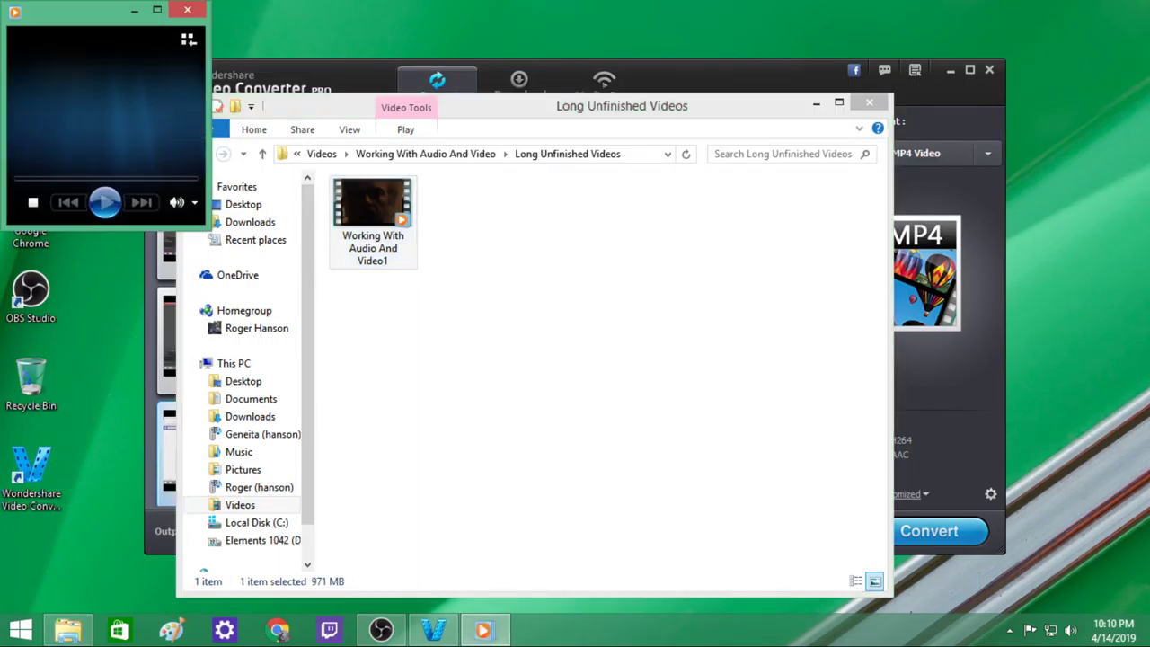